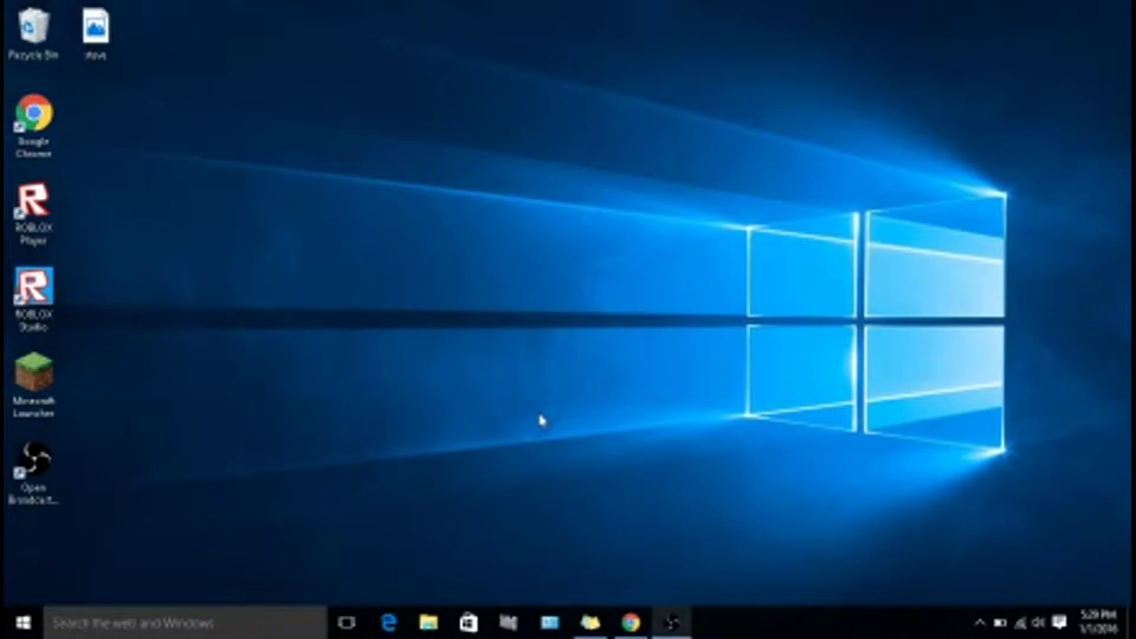
Step: Move the steve image from the desktop to the Recycle Bin
{"action": "left_click_drag", "start_coordinate": [95, 27], "coordinate": [32, 28]}
{"action": "left_click_drag", "start_coordinate": [337, 240], "coordinate": [929, 582]}
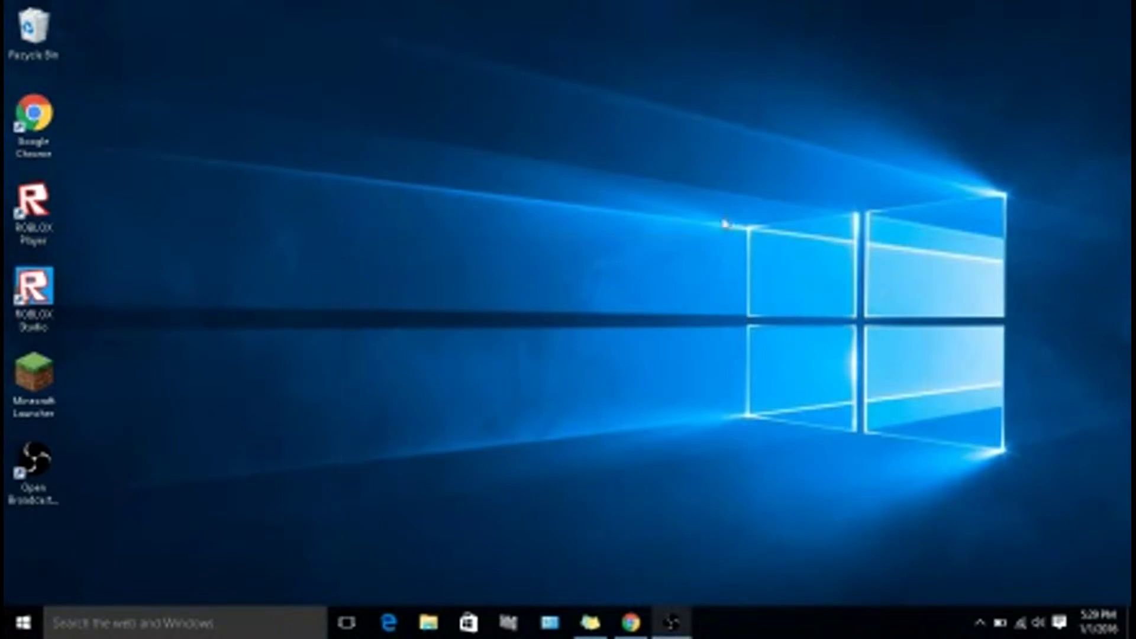
{"action": "left_click_drag", "start_coordinate": [368, 140], "coordinate": [791, 584]}
{"action": "left_click_drag", "start_coordinate": [298, 194], "coordinate": [866, 570]}
Step: Switch to Chrome and open the Cool Guy With Cool Hoddie skin from the Daily Top Skins on minecraftskins.com
{"action": "left_click", "coordinate": [631, 623]}
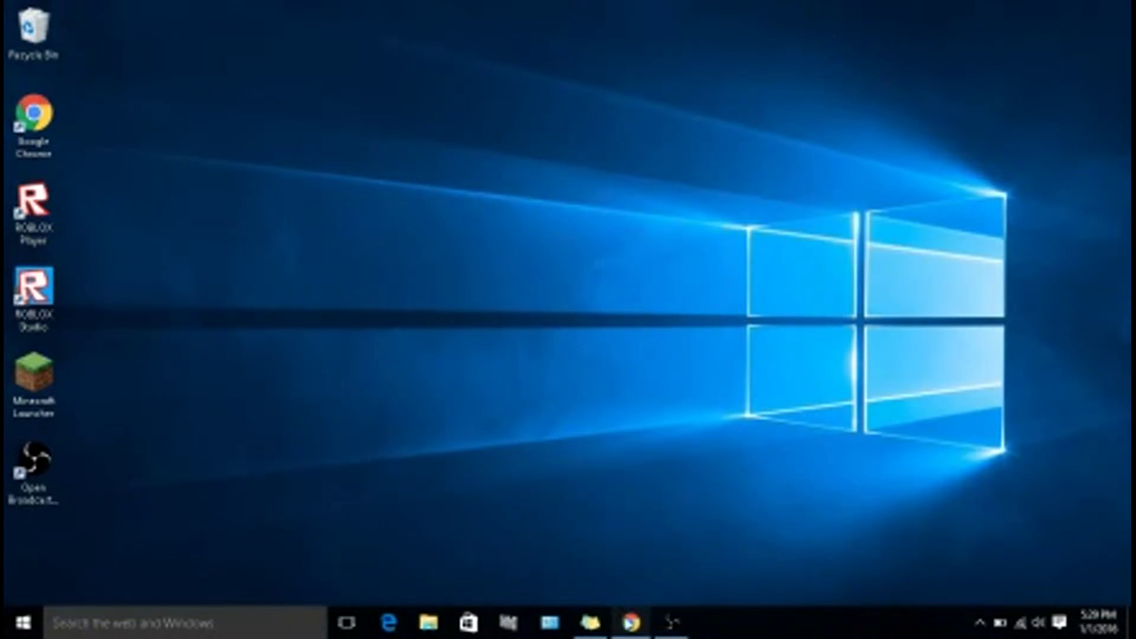
{"action": "scroll", "coordinate": [533, 308], "scroll_direction": "up", "scroll_amount": 10}
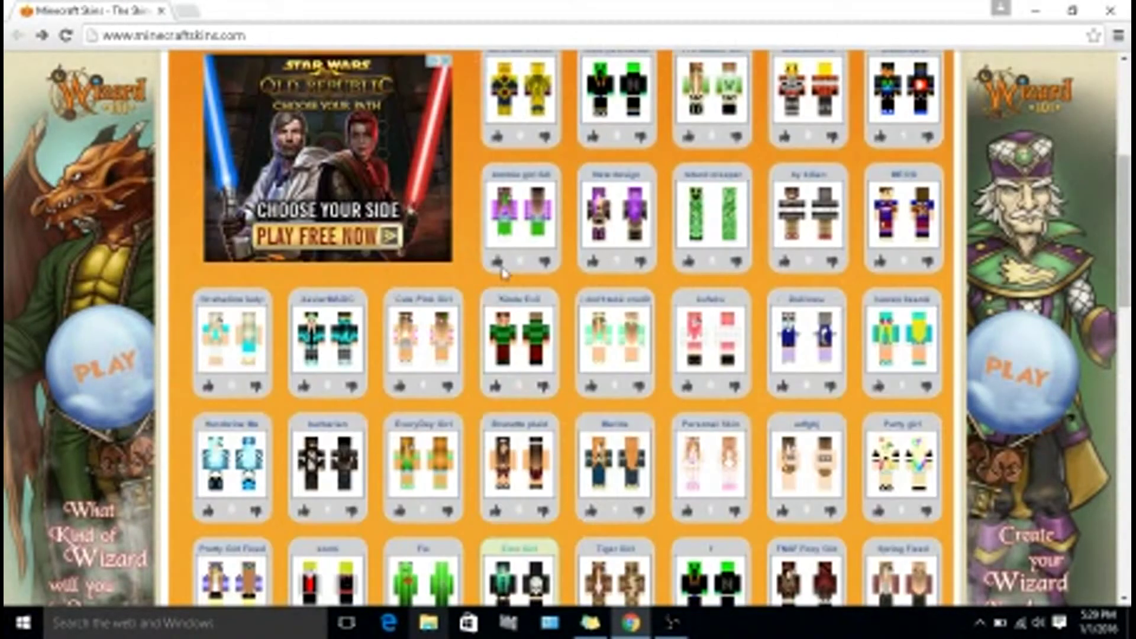
{"action": "scroll", "coordinate": [543, 298], "scroll_direction": "down", "scroll_amount": 2}
{"action": "scroll", "coordinate": [543, 297], "scroll_direction": "up", "scroll_amount": 5}
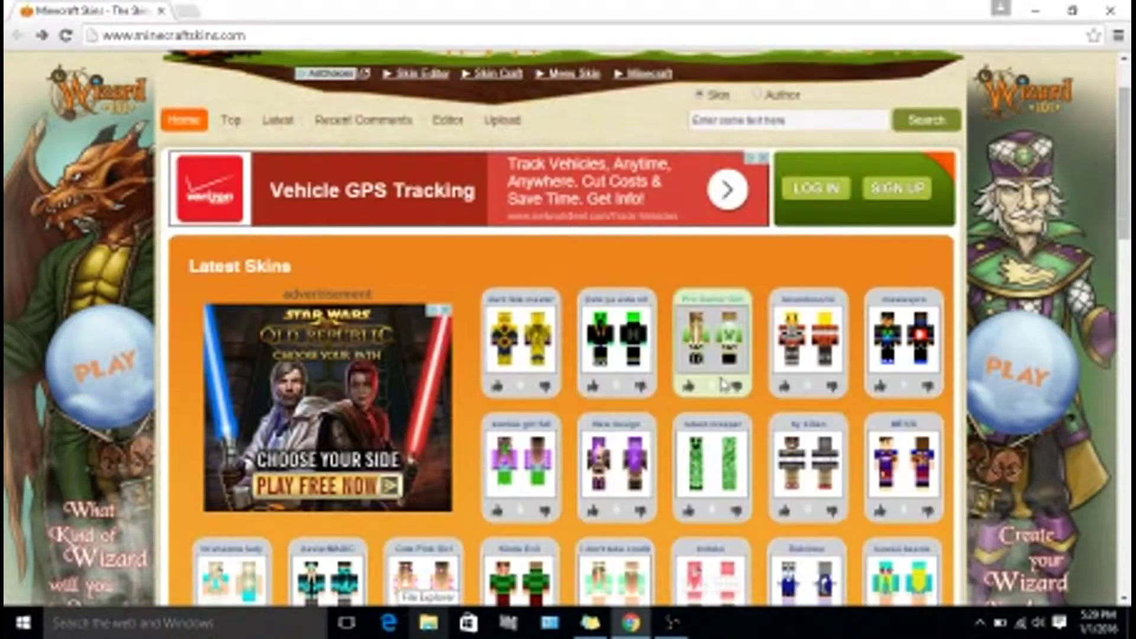
{"action": "scroll", "coordinate": [721, 382], "scroll_direction": "down", "scroll_amount": 1}
{"action": "scroll", "coordinate": [721, 385], "scroll_direction": "down", "scroll_amount": 10}
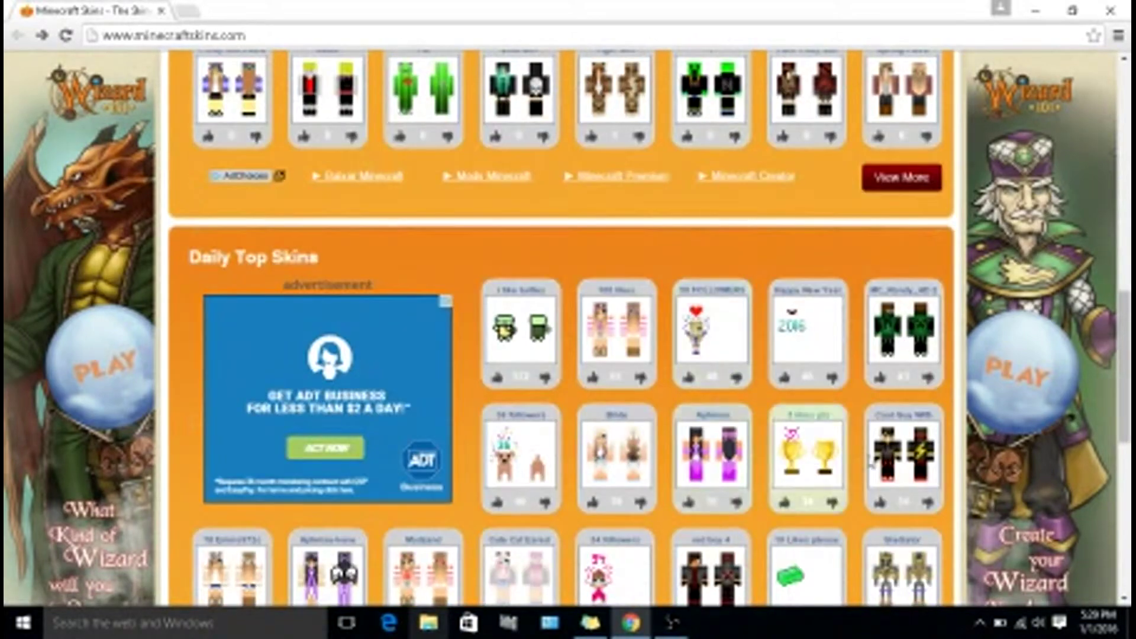
{"action": "left_click", "coordinate": [899, 450]}
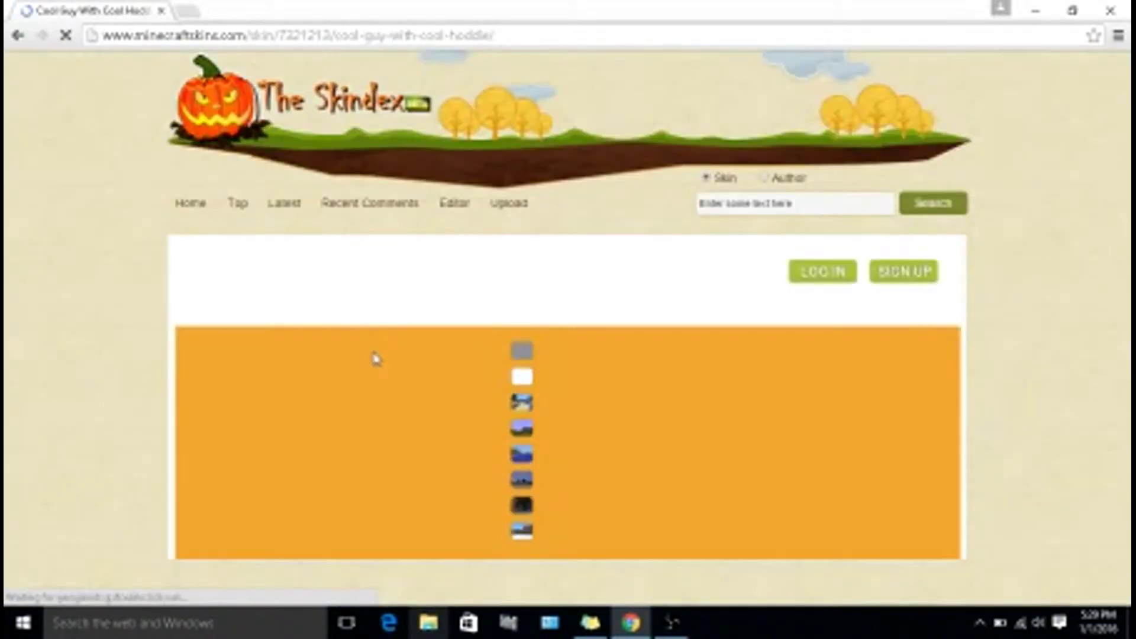
{"action": "scroll", "coordinate": [375, 355], "scroll_direction": "down", "scroll_amount": 1}
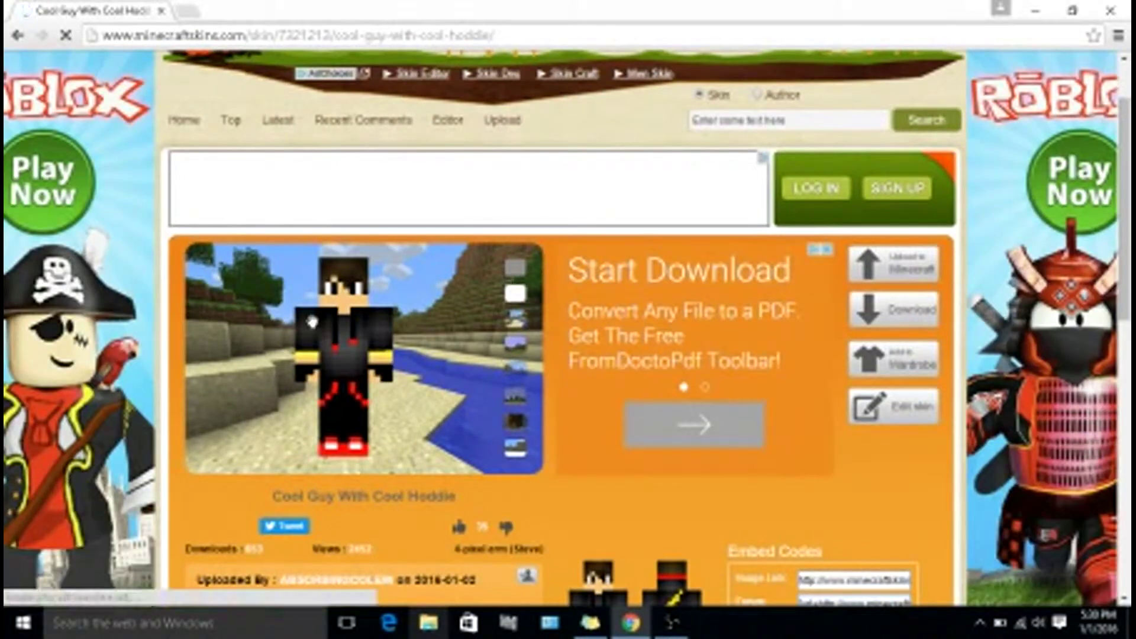
Step: Download the skin and place the downloaded PNG file on the desktop
{"action": "left_click", "coordinate": [915, 319]}
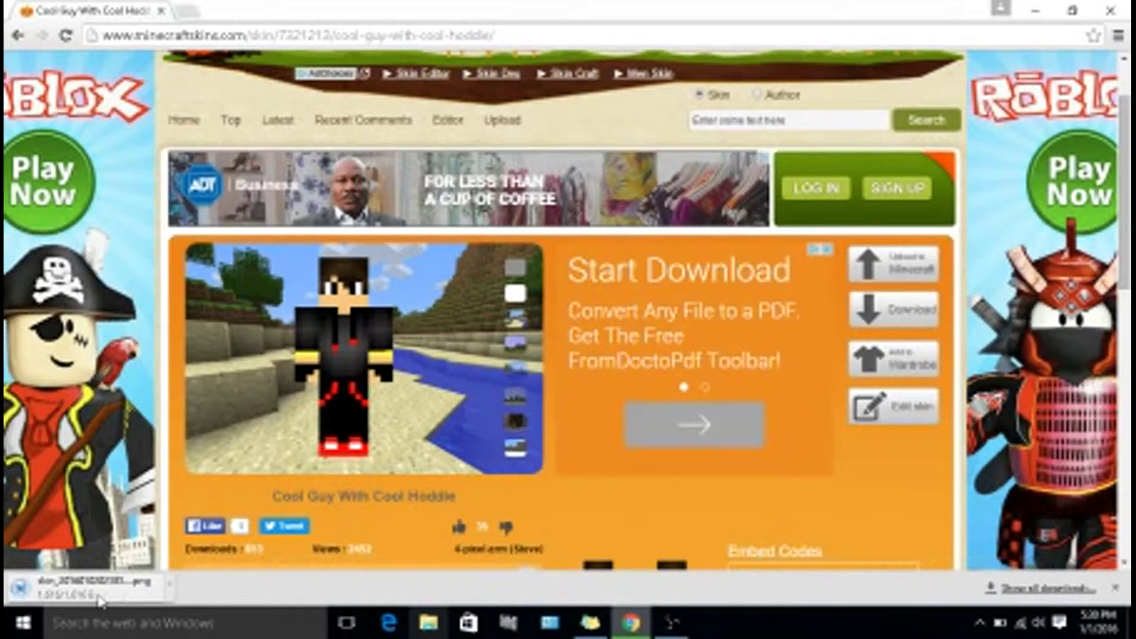
{"action": "left_click_drag", "start_coordinate": [96, 598], "coordinate": [486, 27]}
{"action": "key", "text": "super+d"}
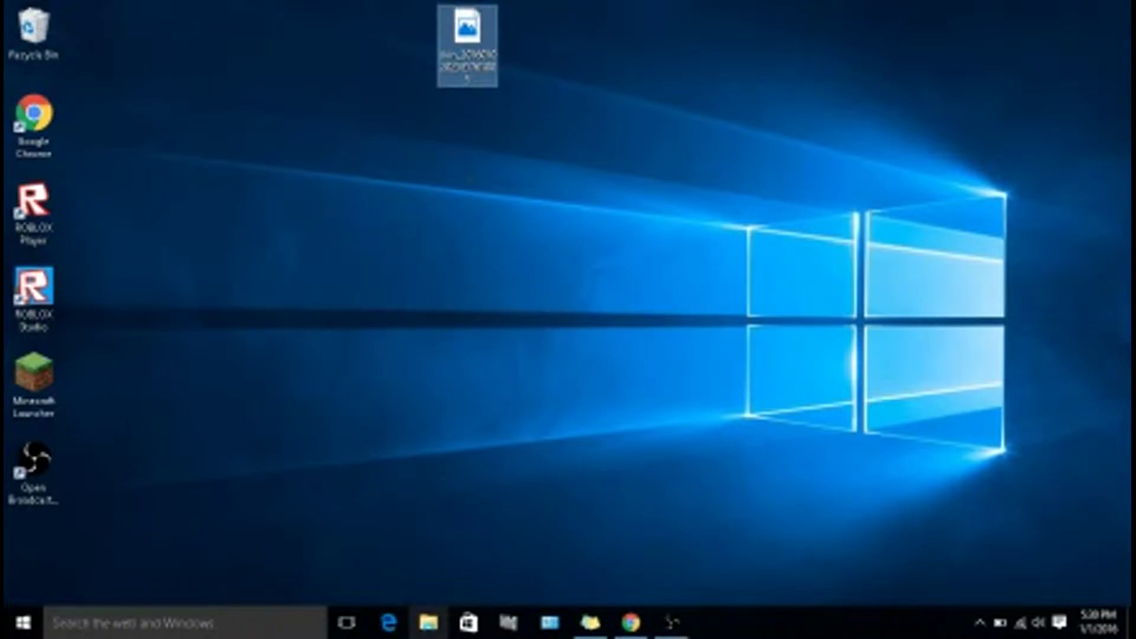
Step: Open File Explorer, go to %appdata%, and open the versions folder inside .minecraft
{"action": "left_click", "coordinate": [426, 633]}
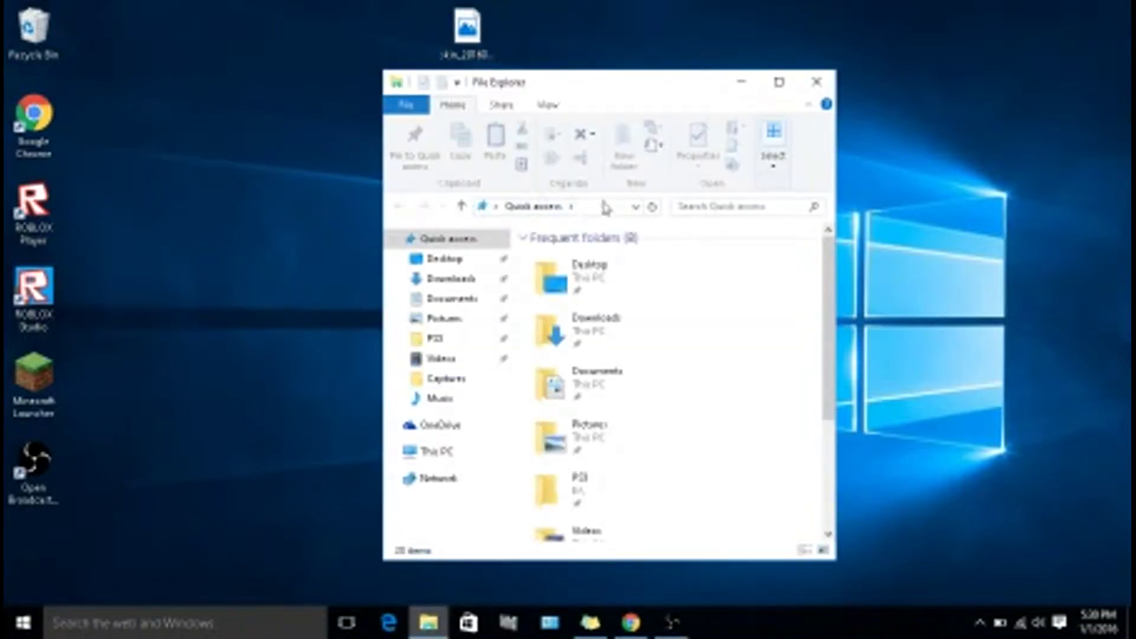
{"action": "left_click", "coordinate": [605, 204]}
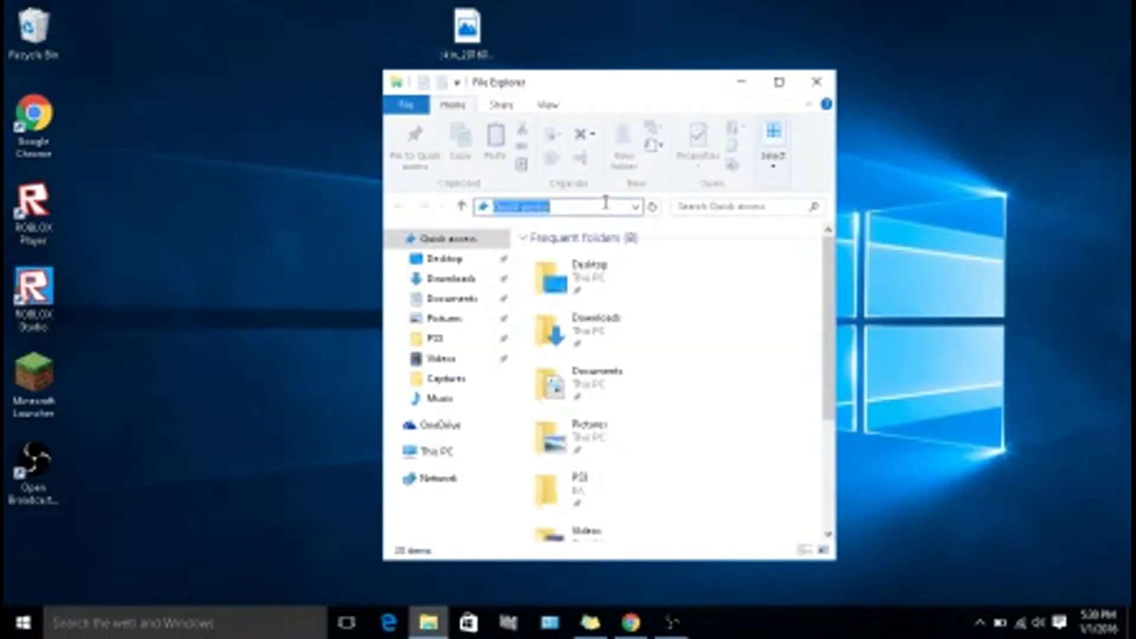
{"action": "type", "text": "%appdata%"}
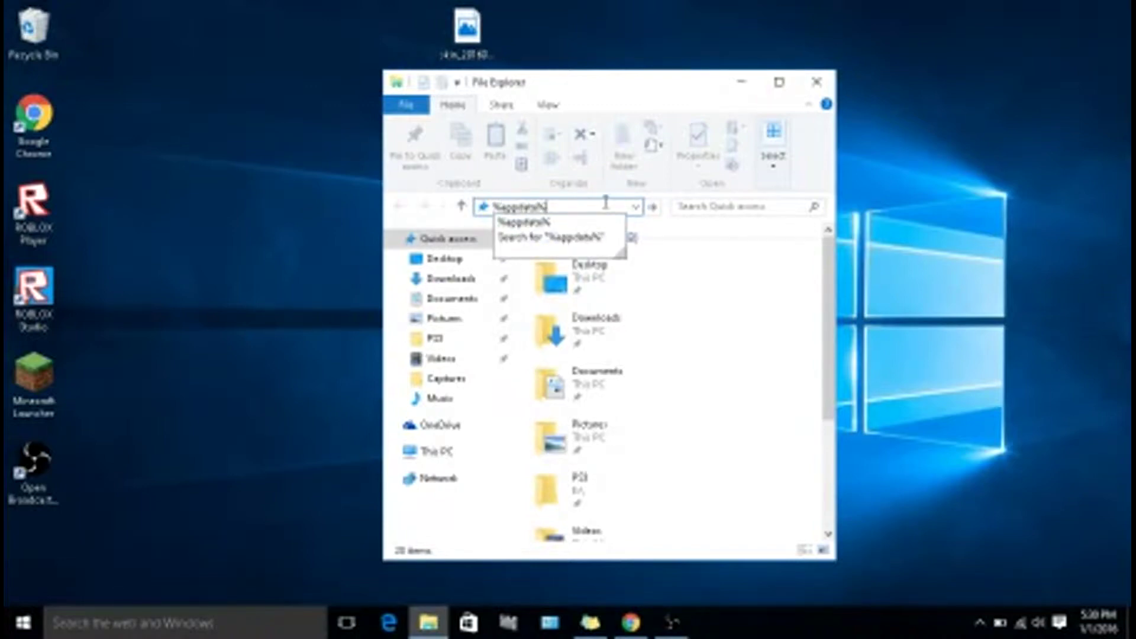
{"action": "key", "text": "Return"}
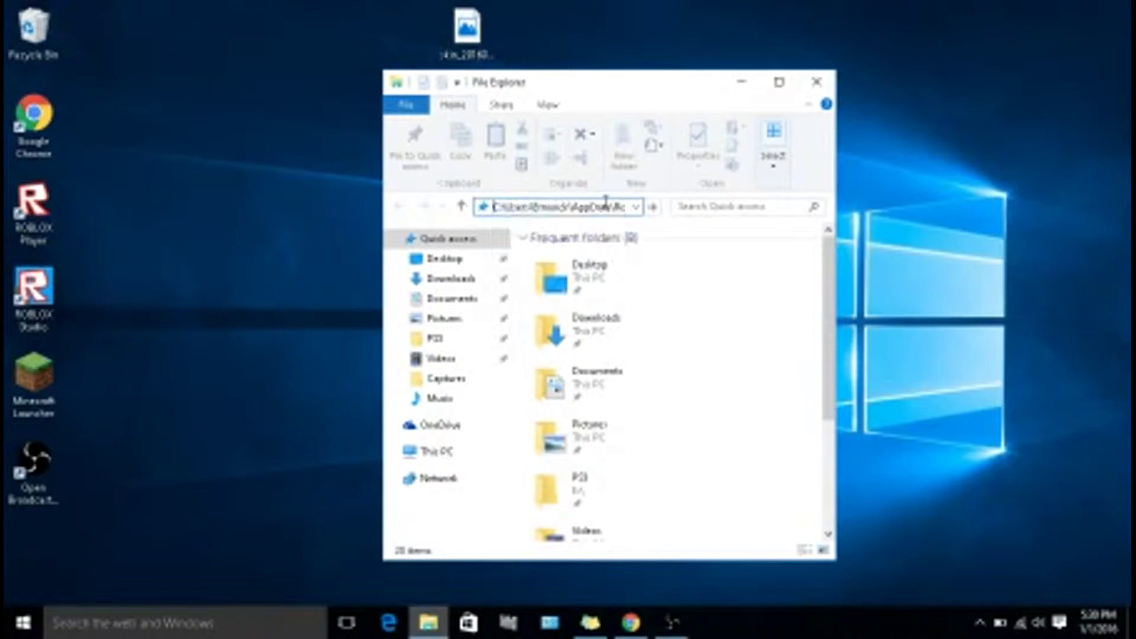
{"action": "double_click", "coordinate": [596, 267]}
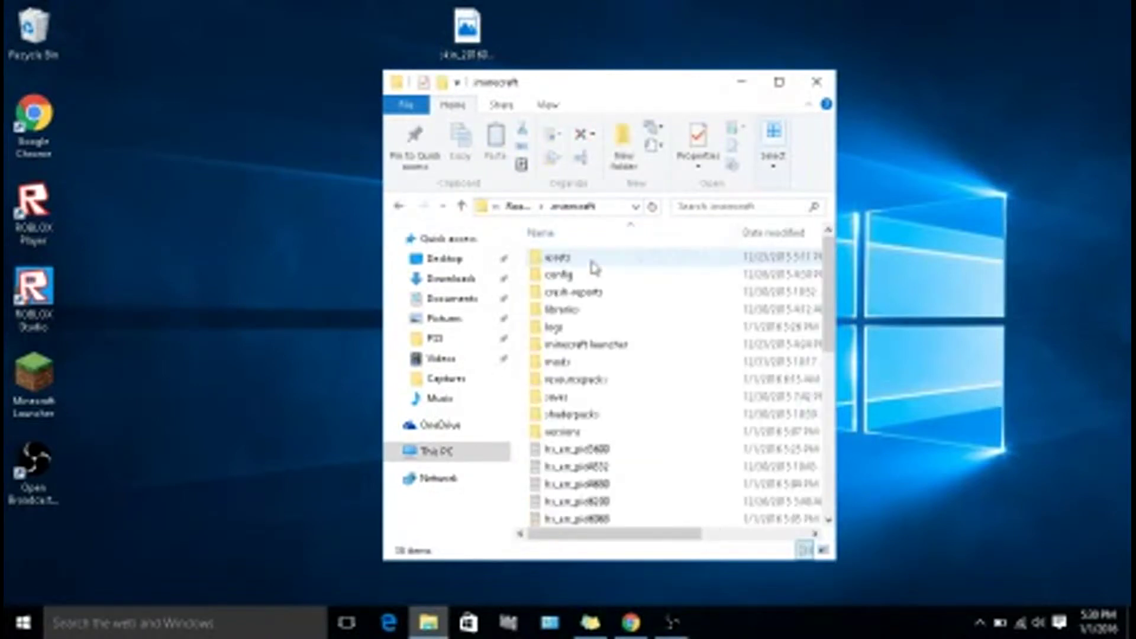
{"action": "double_click", "coordinate": [589, 438]}
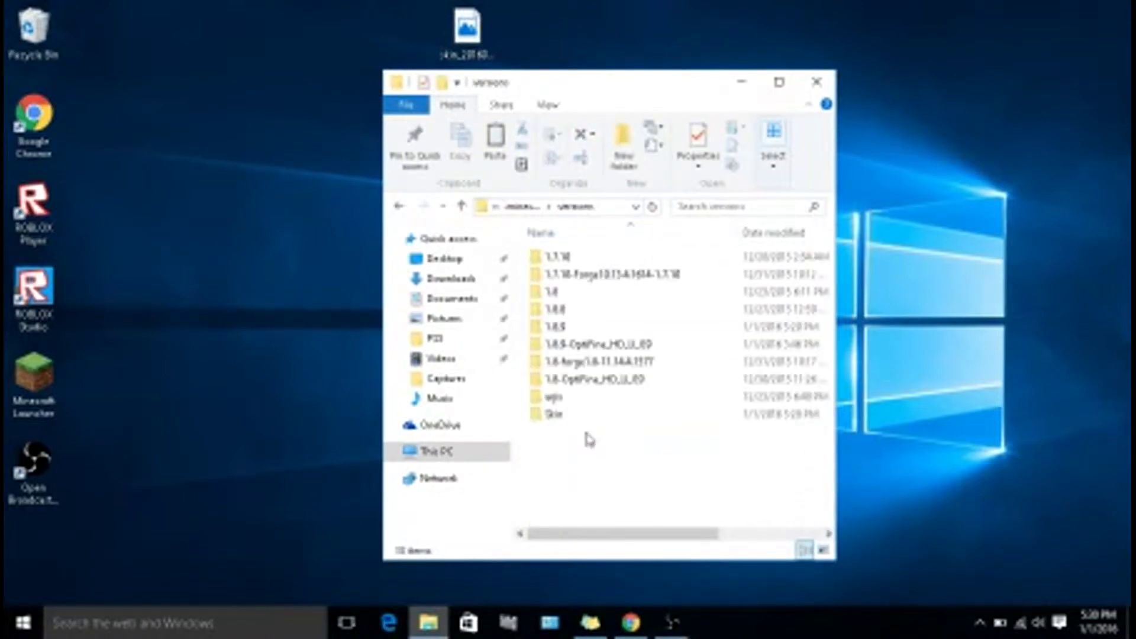
{"action": "right_click", "coordinate": [578, 320]}
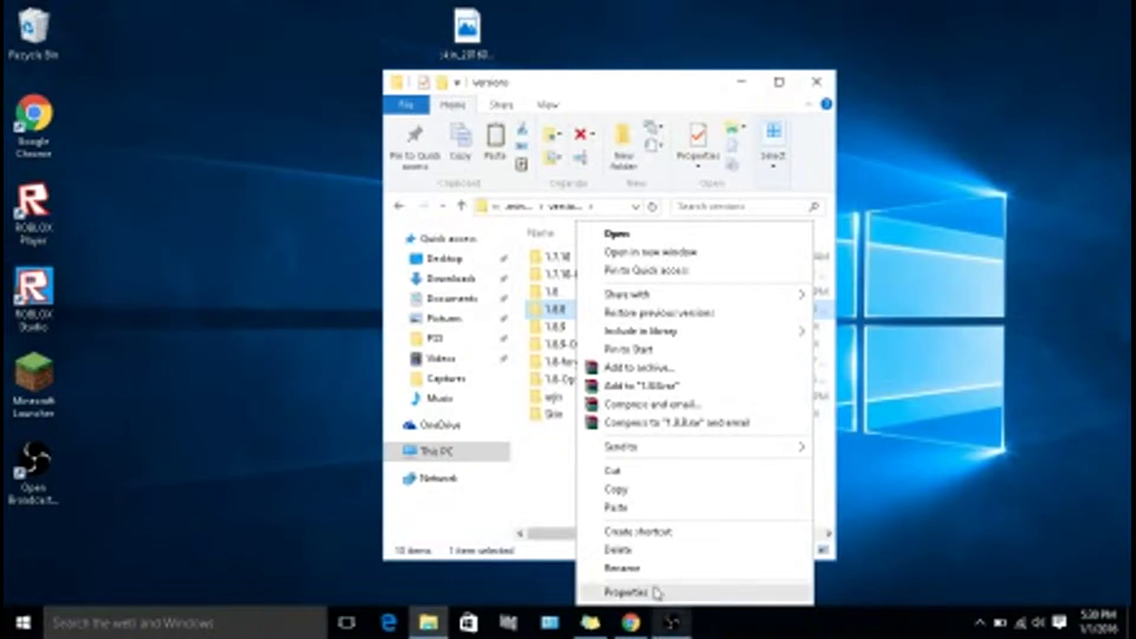
{"action": "left_click", "coordinate": [641, 568]}
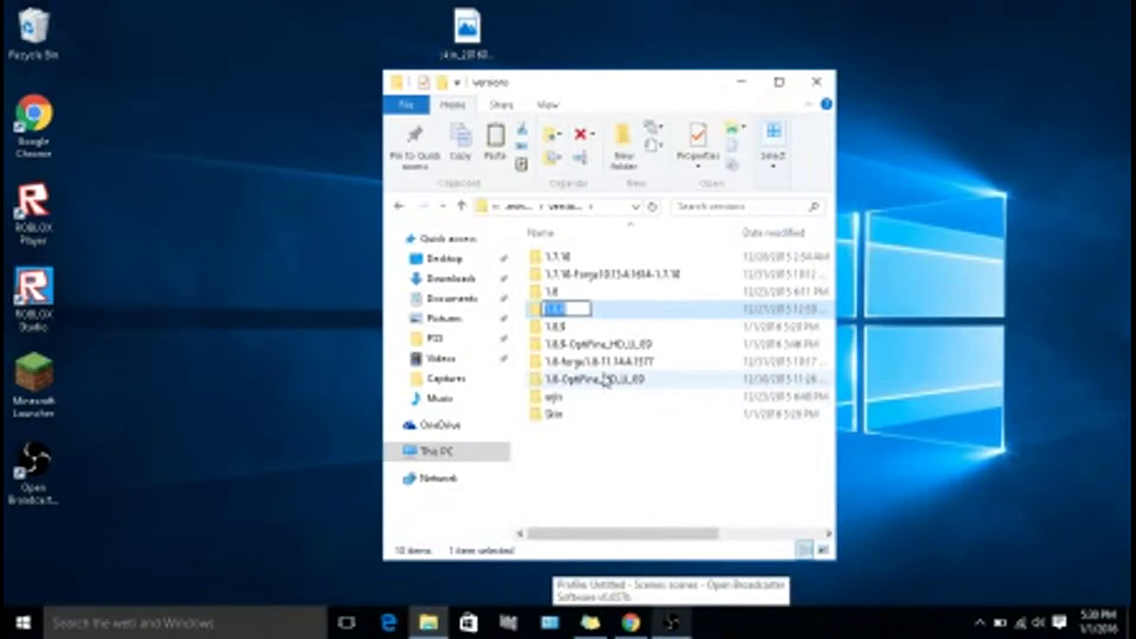
{"action": "left_click", "coordinate": [603, 315]}
Step: Duplicate the 1.8.8 folder within the versions folder
{"action": "right_click", "coordinate": [603, 315]}
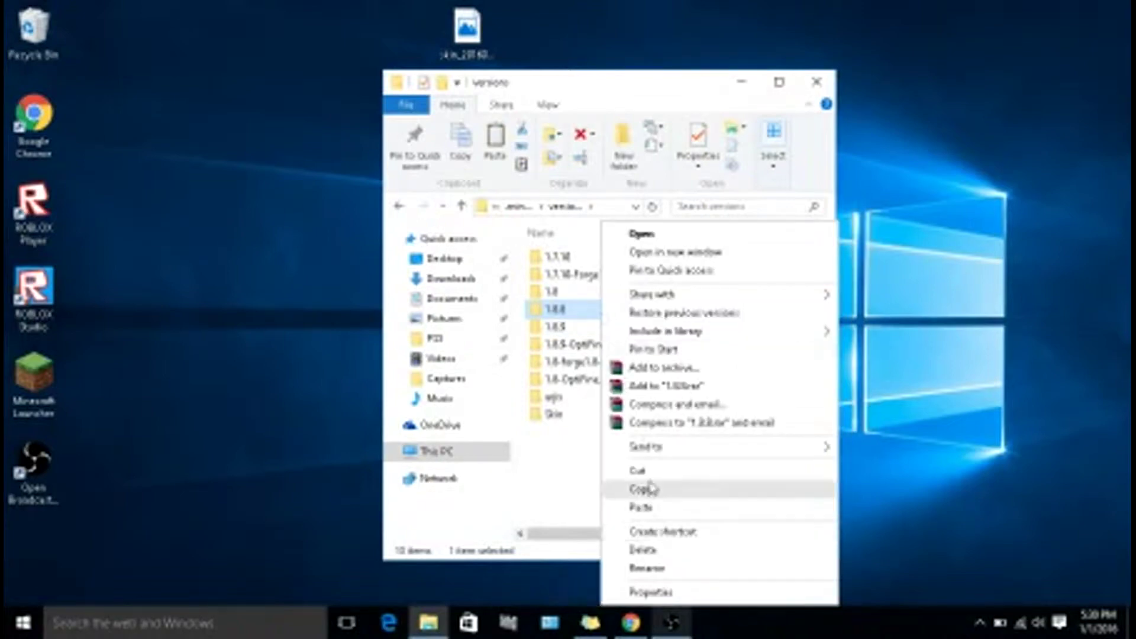
{"action": "left_click", "coordinate": [652, 491]}
{"action": "right_click", "coordinate": [584, 445]}
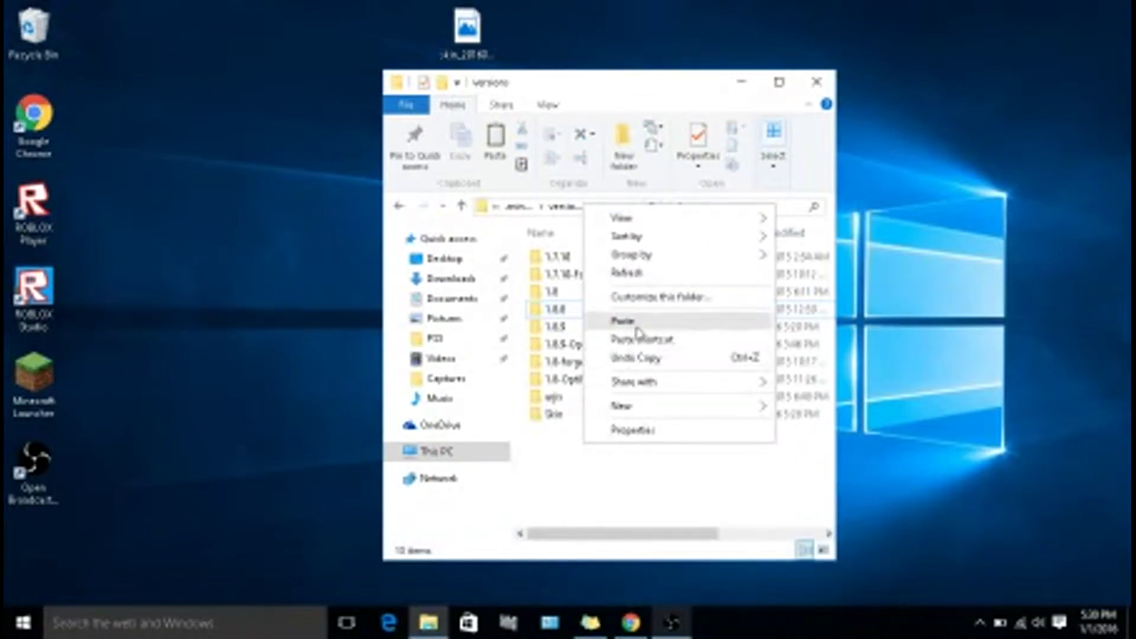
{"action": "left_click", "coordinate": [612, 323]}
Step: Rename the copied 1.8.8 folder as Tutorial Skin
{"action": "right_click", "coordinate": [596, 327]}
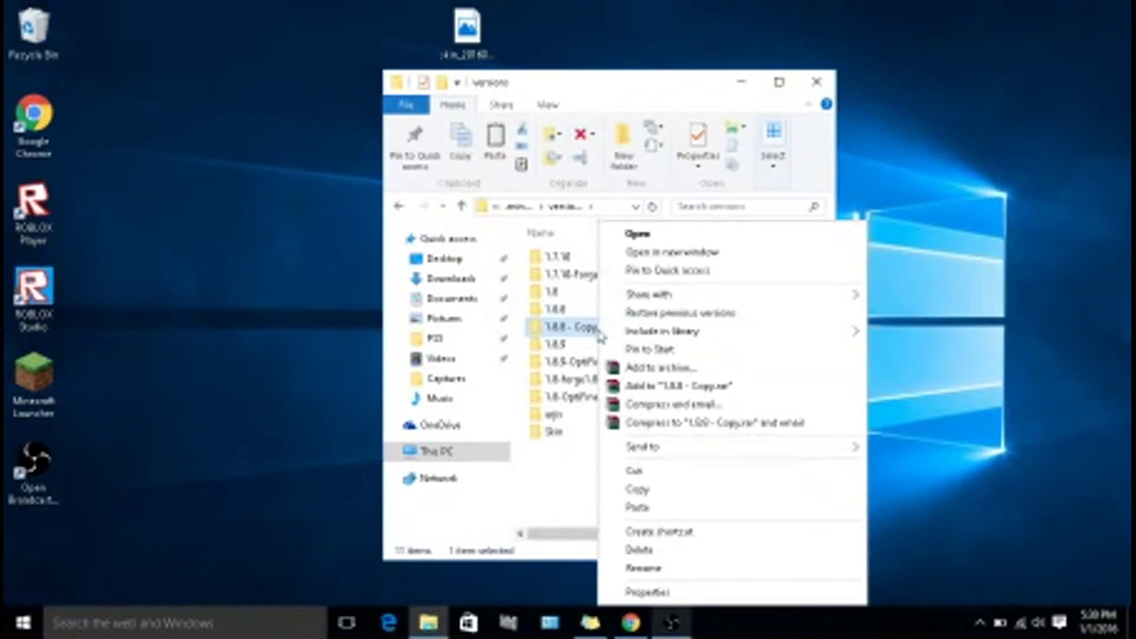
{"action": "left_click", "coordinate": [643, 568]}
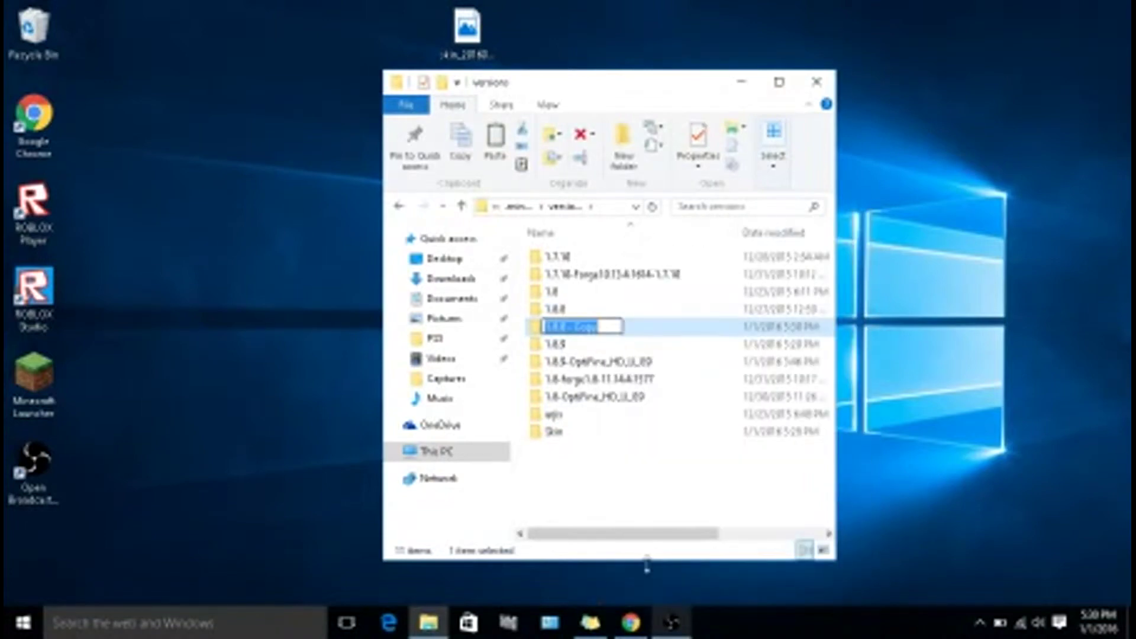
{"action": "type", "text": "1."}
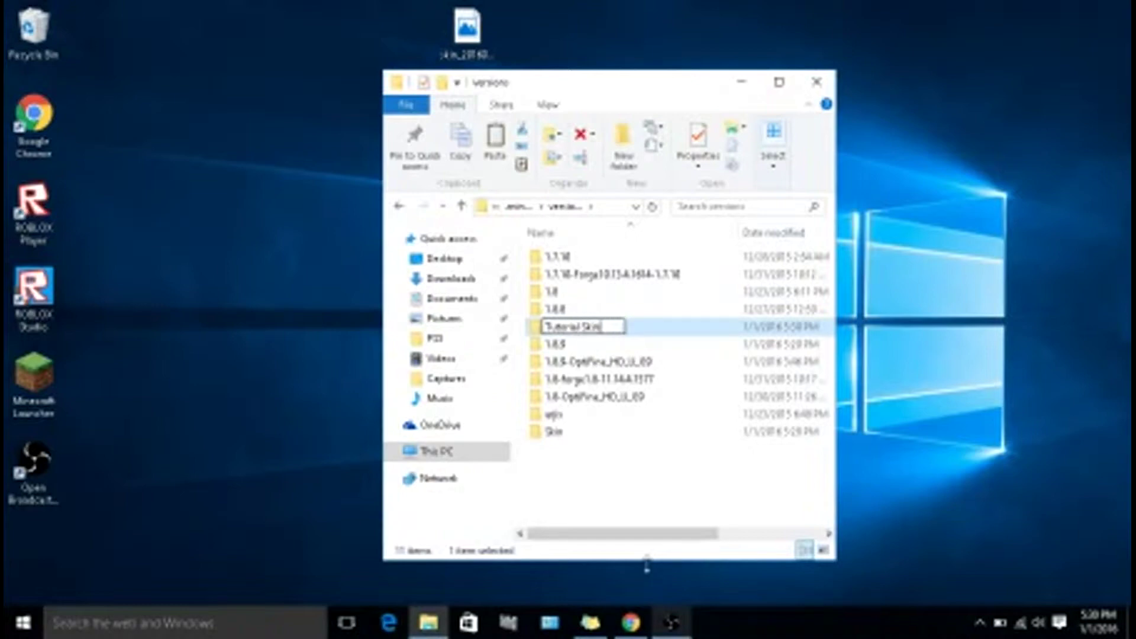
{"action": "left_click", "coordinate": [628, 460]}
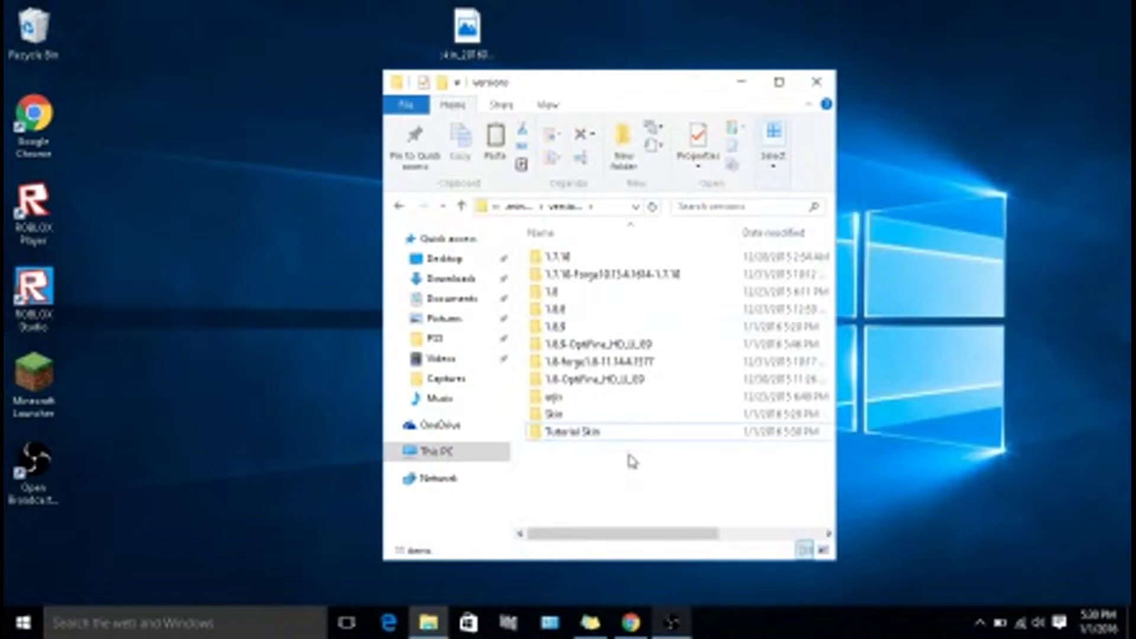
Step: In the Tutorial Skin folder's 1.8.8 text file, change the id value to "Tutorial Skin", then save and close the file
{"action": "double_click", "coordinate": [615, 436]}
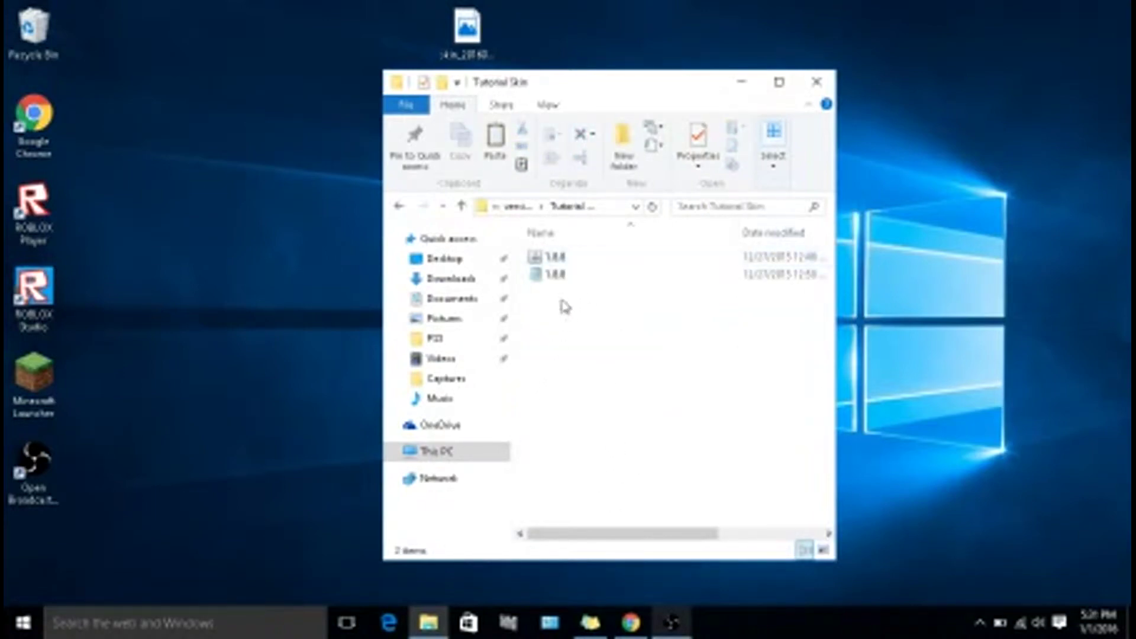
{"action": "double_click", "coordinate": [563, 277]}
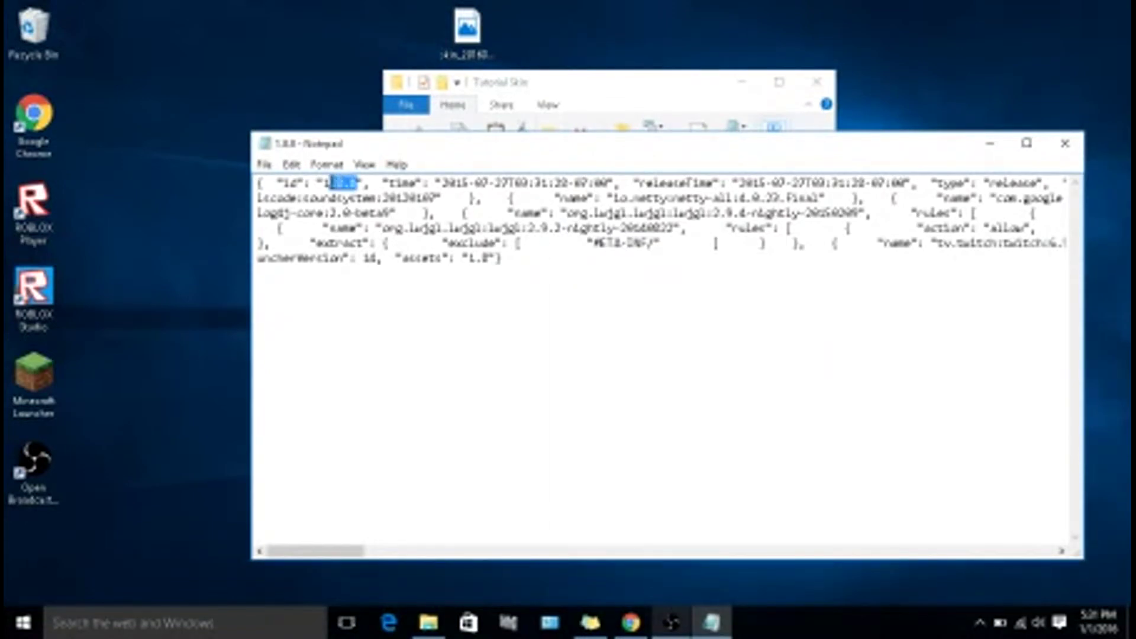
{"action": "type", "text": "Tu"}
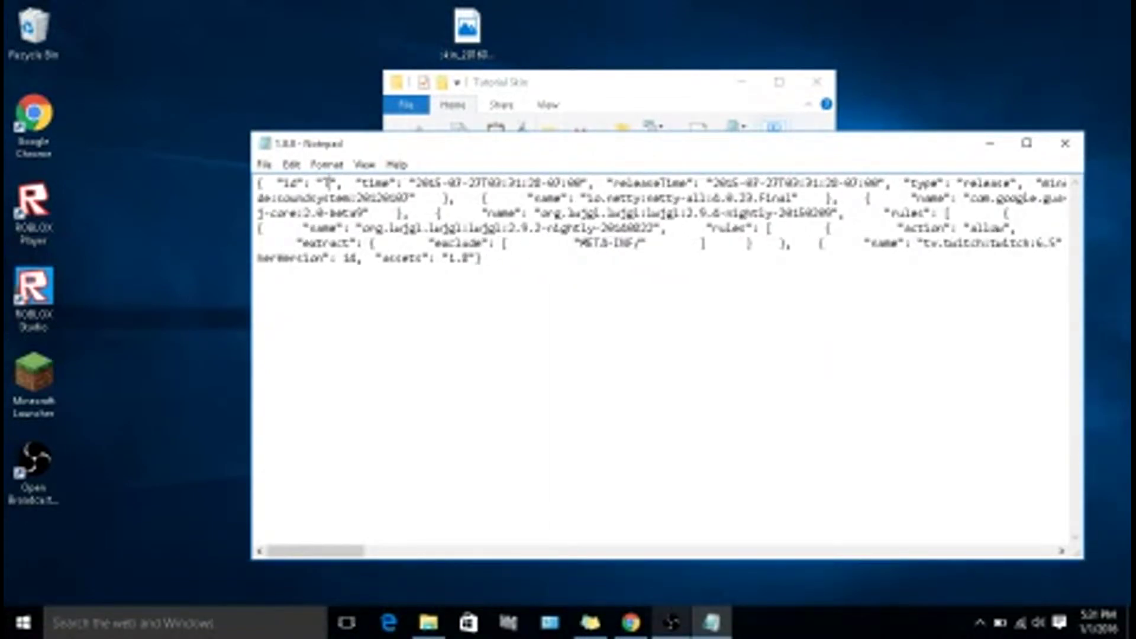
{"action": "type", "text": "torial Ski"}
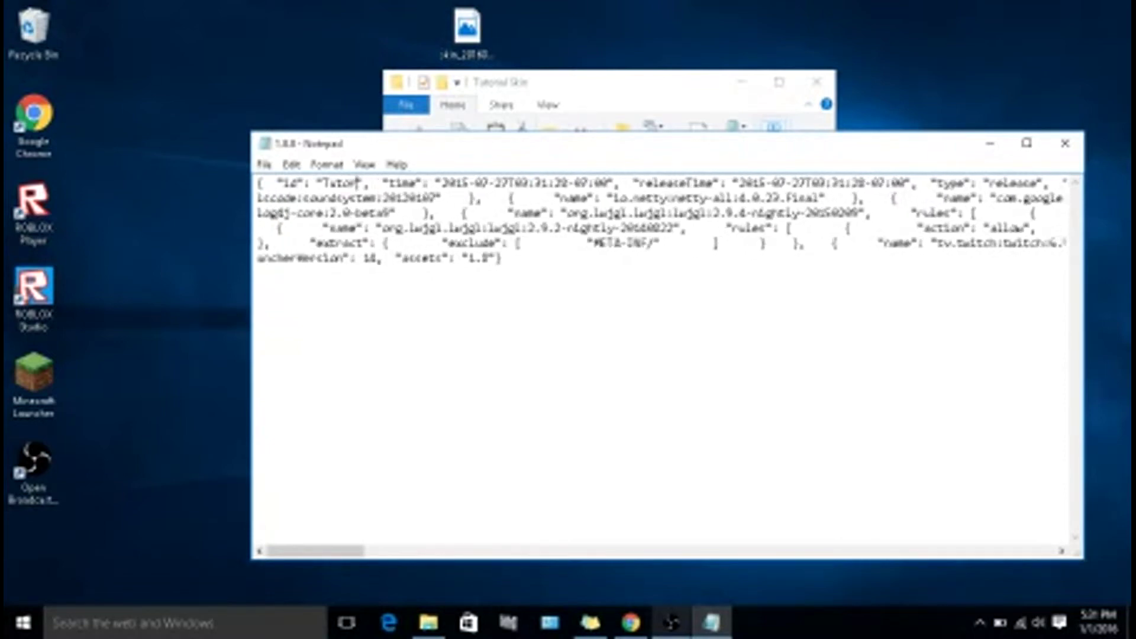
{"action": "type", "text": "n"}
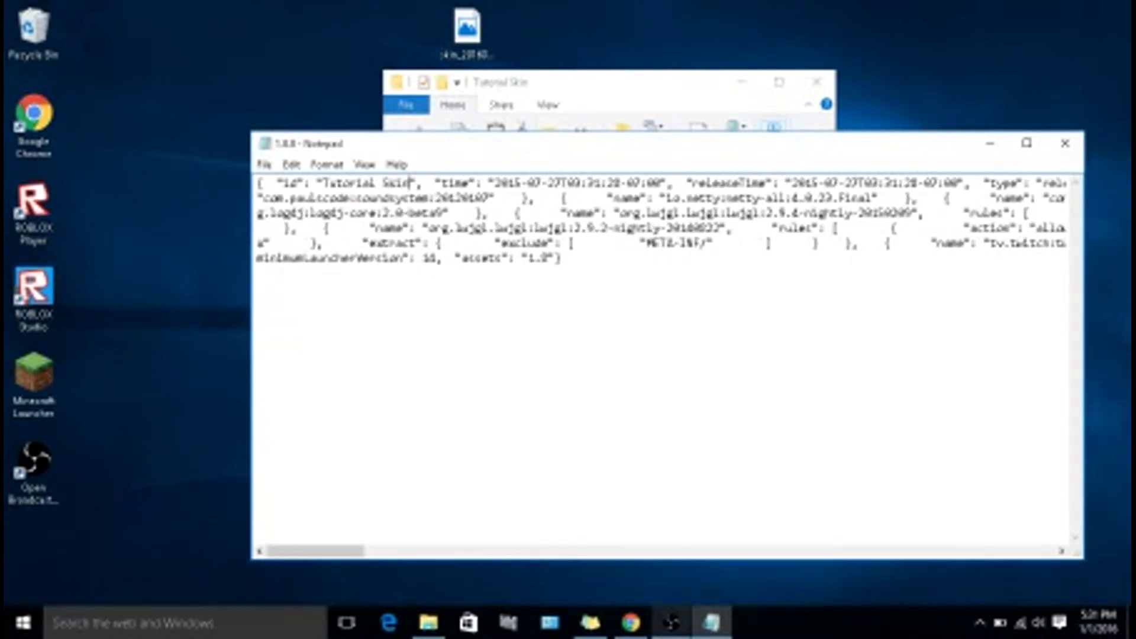
{"action": "left_click", "coordinate": [260, 166]}
{"action": "left_click", "coordinate": [311, 222]}
{"action": "left_click", "coordinate": [1076, 145]}
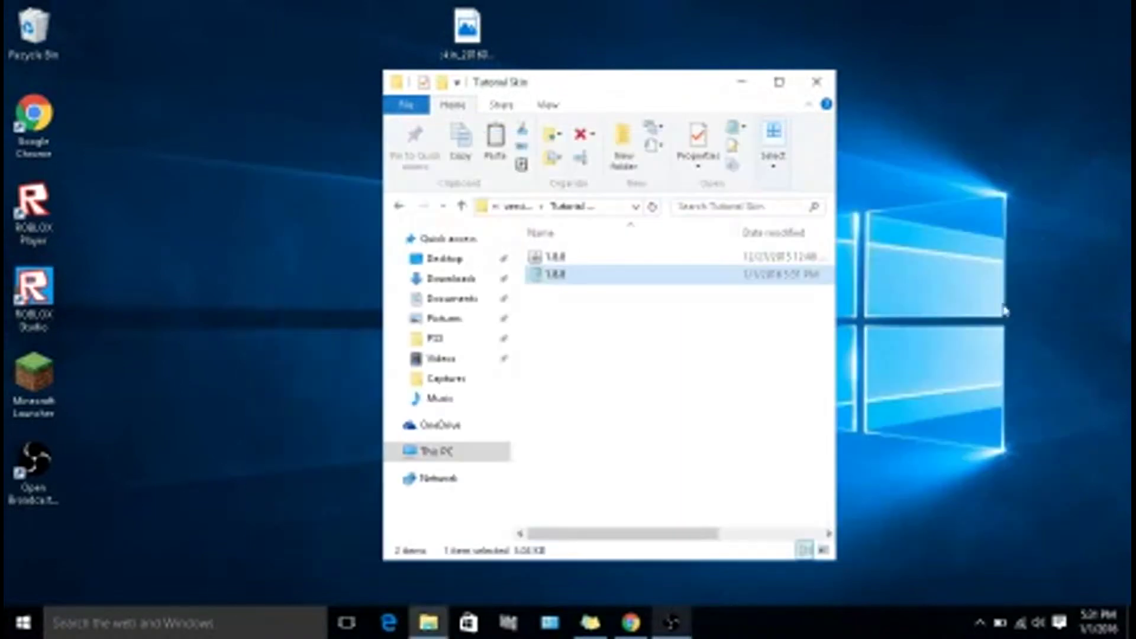
Step: Open the 1.8.8 jar file from the Tutorial Skin folder in WinRAR and minimize the folder window
{"action": "left_click", "coordinate": [583, 259]}
{"action": "right_click", "coordinate": [583, 258]}
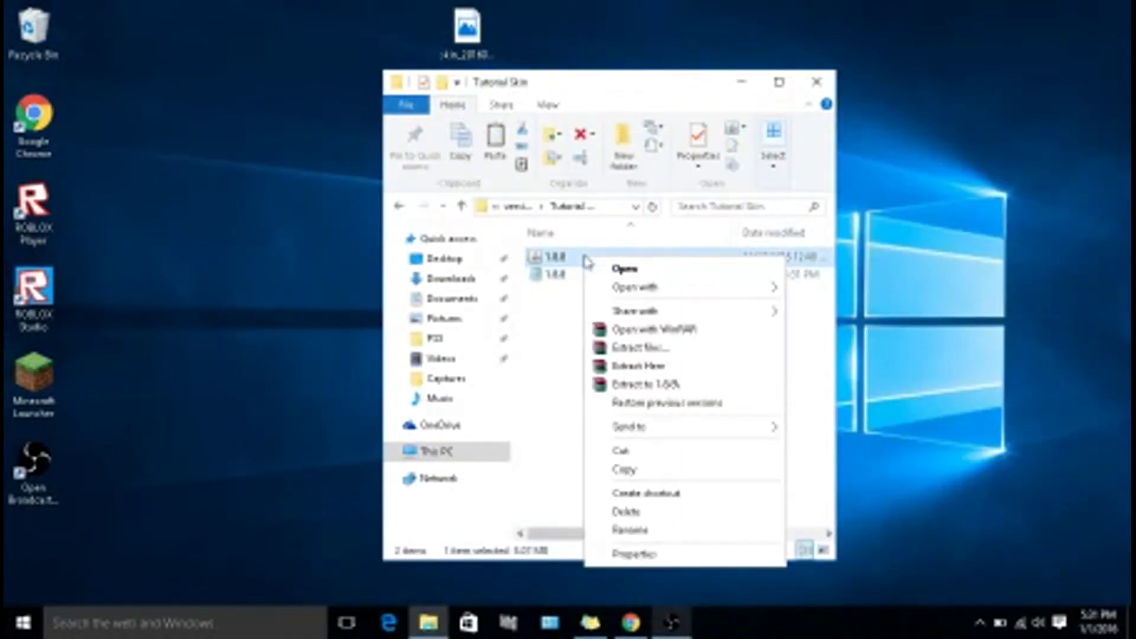
{"action": "left_click", "coordinate": [654, 330]}
{"action": "left_click_drag", "start_coordinate": [577, 89], "coordinate": [677, 125]}
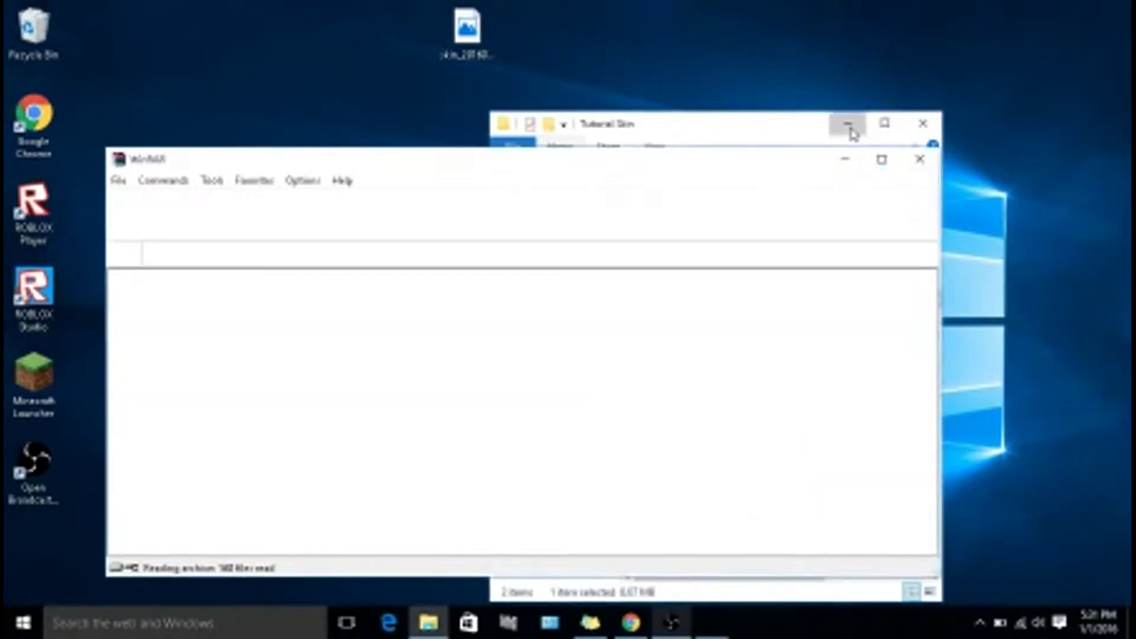
{"action": "left_click", "coordinate": [848, 123]}
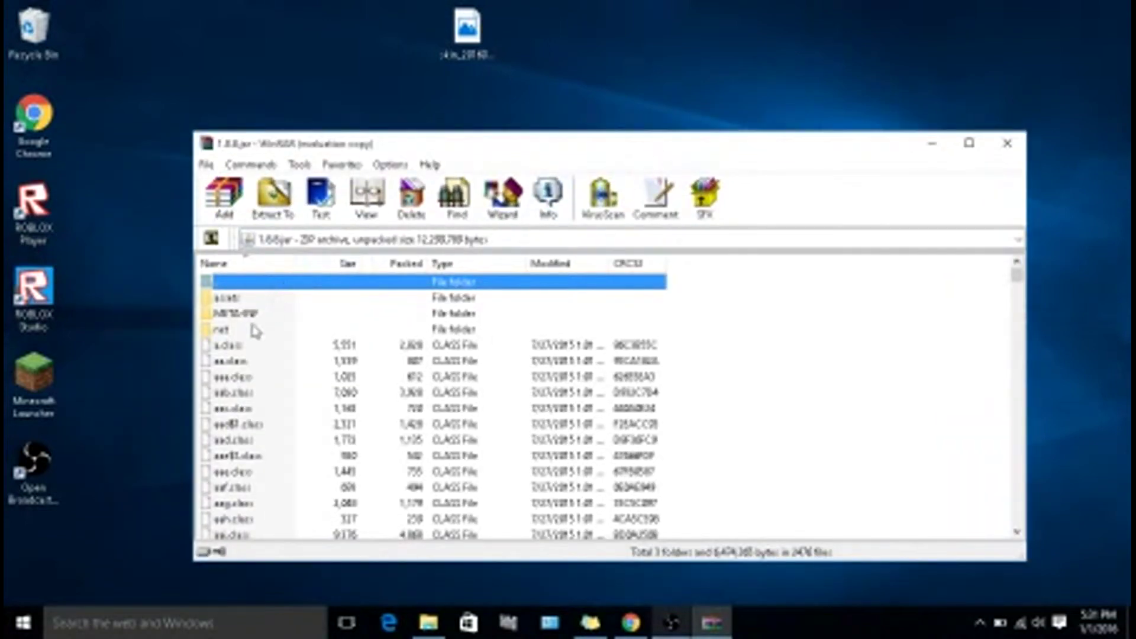
Step: Delete the META-INF folder from the 1.8.8.jar archive
{"action": "left_click", "coordinate": [248, 313]}
{"action": "right_click", "coordinate": [243, 314]}
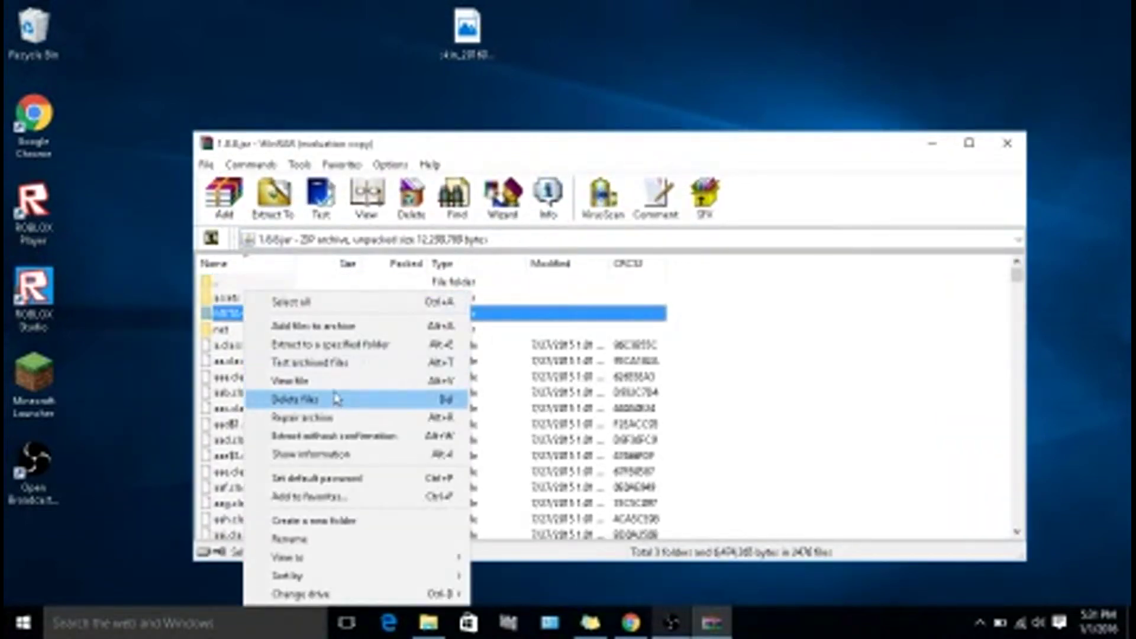
{"action": "left_click", "coordinate": [335, 400]}
{"action": "left_click", "coordinate": [571, 371]}
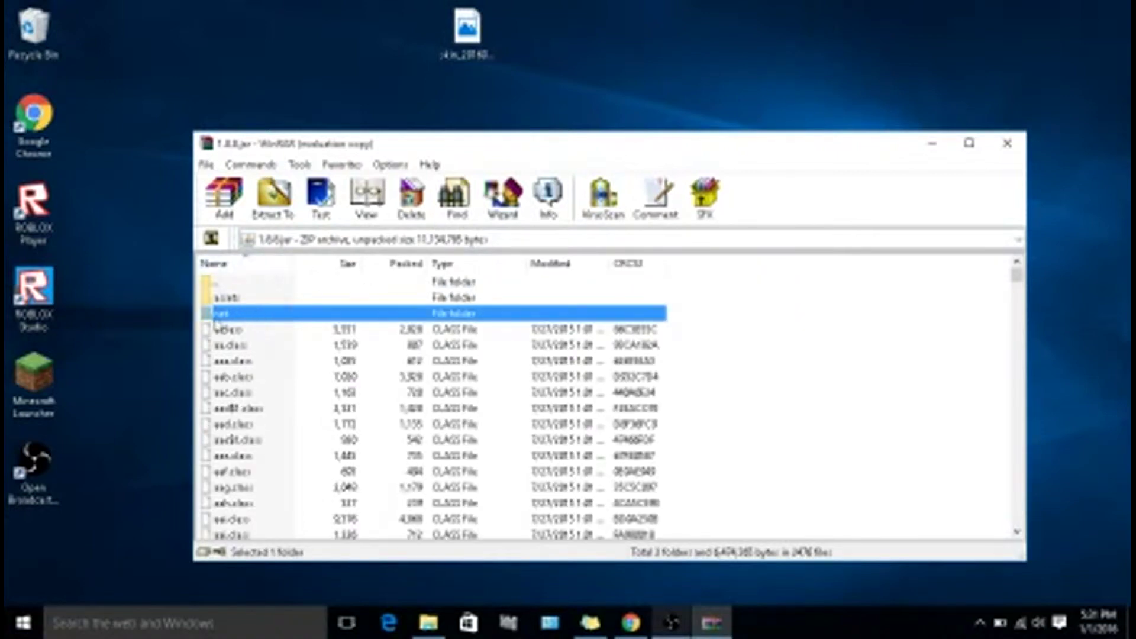
Step: Open the assets/minecraft/textures/entity folder inside the 1.8.8.jar archive and locate its PNG files
{"action": "double_click", "coordinate": [225, 312]}
{"action": "double_click", "coordinate": [236, 298]}
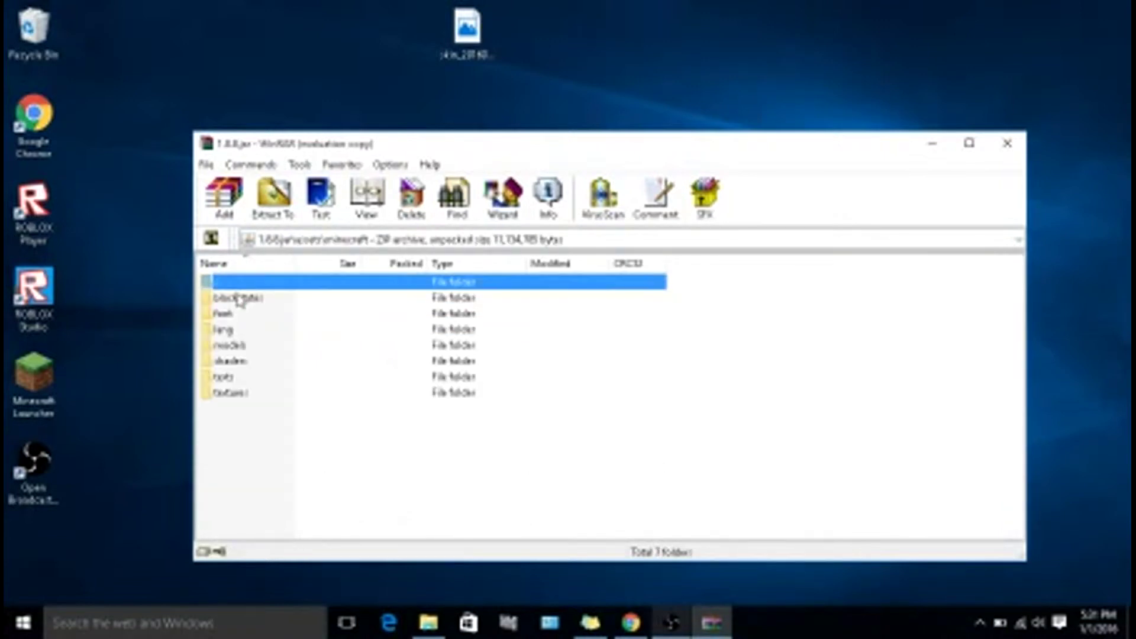
{"action": "double_click", "coordinate": [247, 391]}
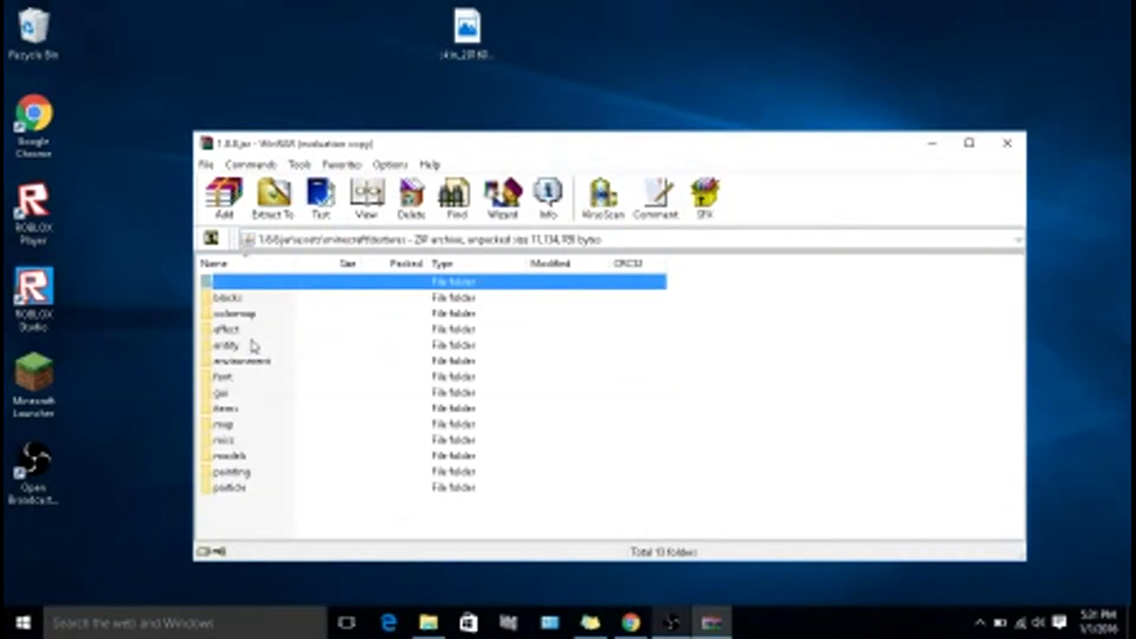
{"action": "double_click", "coordinate": [254, 349]}
{"action": "scroll", "coordinate": [254, 354], "scroll_direction": "down", "scroll_amount": 6}
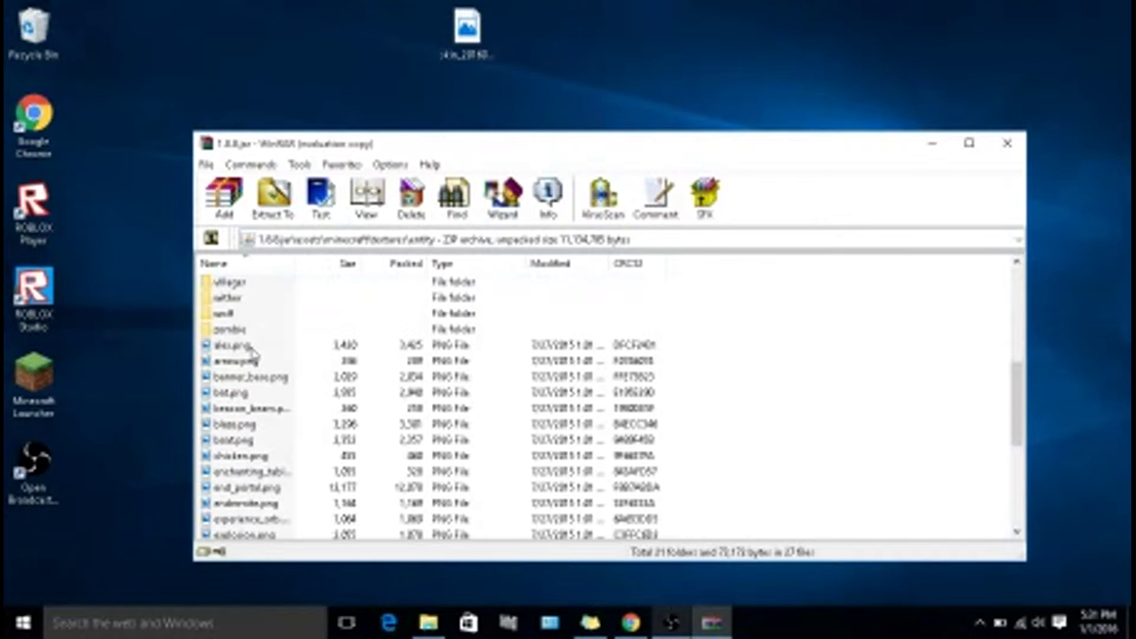
{"action": "scroll", "coordinate": [255, 354], "scroll_direction": "up", "scroll_amount": 4}
{"action": "scroll", "coordinate": [254, 354], "scroll_direction": "down", "scroll_amount": 3}
Step: Rename the downloaded skin image on the desktop as alex
{"action": "left_click", "coordinate": [467, 30]}
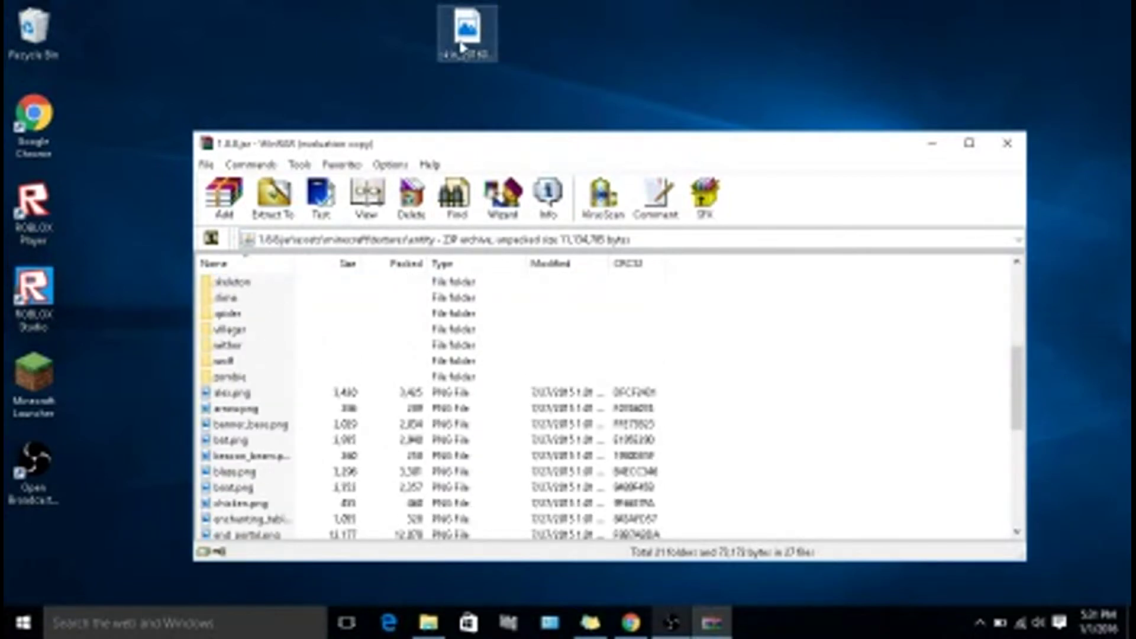
{"action": "right_click", "coordinate": [472, 36]}
{"action": "left_click", "coordinate": [526, 438]}
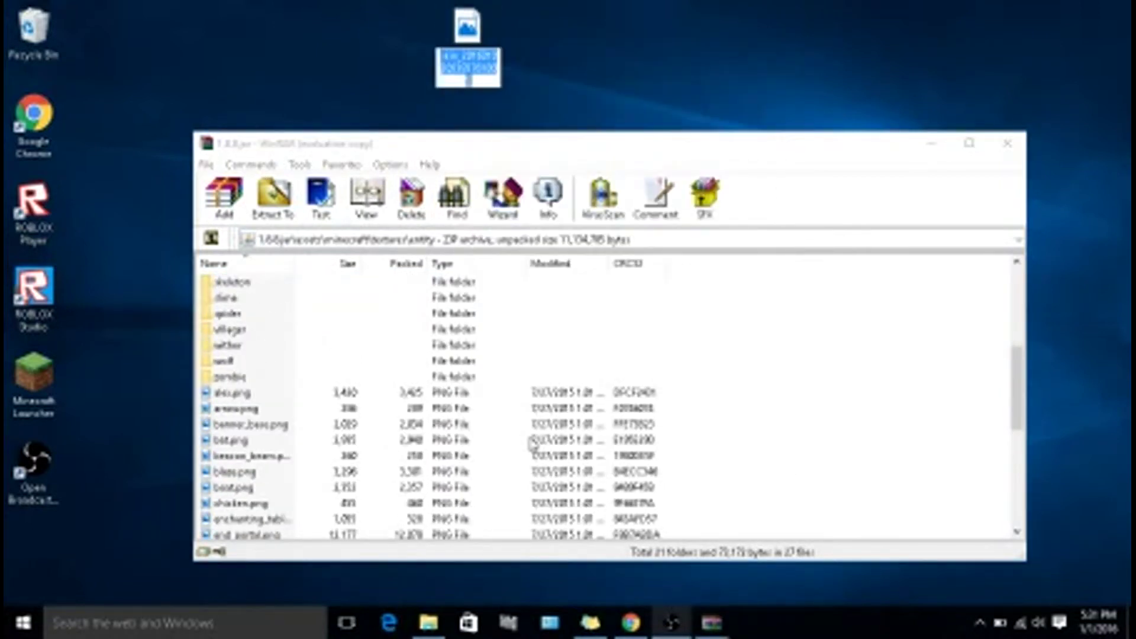
{"action": "type", "text": "skin"}
{"action": "key", "text": "Return"}
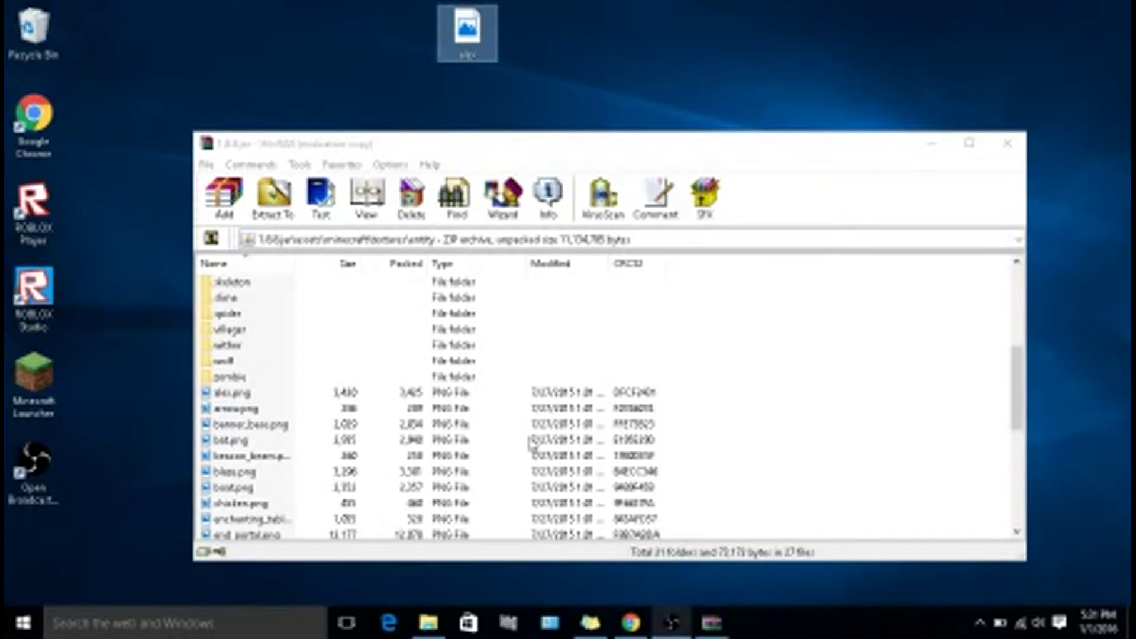
Step: Delete alex.png from the archive's entity folder and add the desktop alex image in its place with the default archive settings
{"action": "left_click", "coordinate": [224, 393]}
{"action": "right_click", "coordinate": [222, 393]}
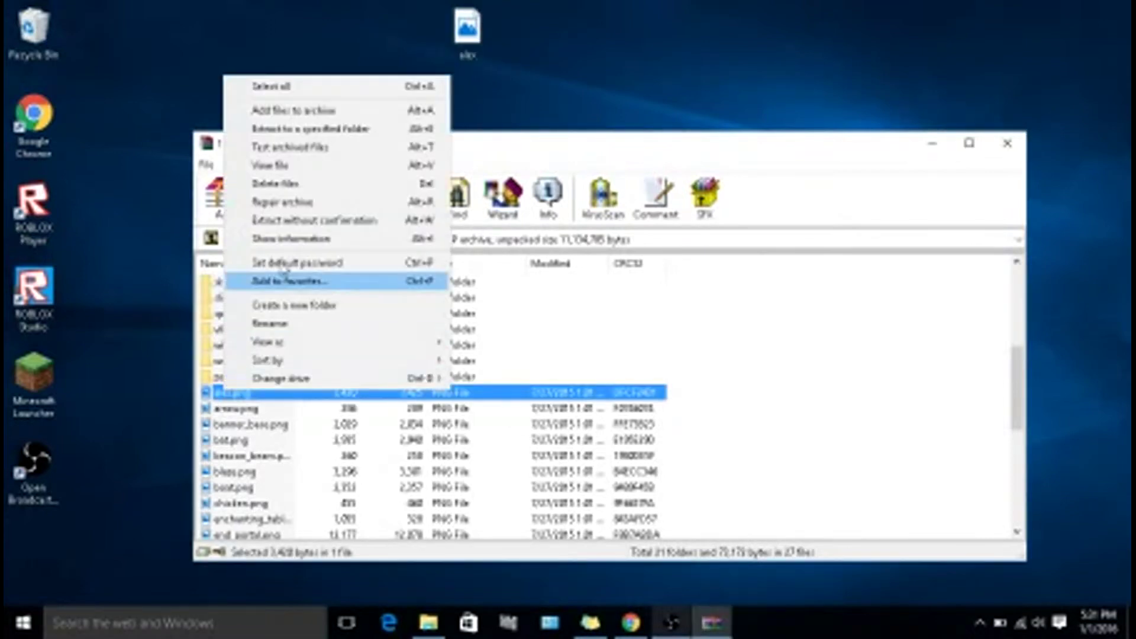
{"action": "left_click", "coordinate": [254, 183]}
{"action": "left_click", "coordinate": [583, 370]}
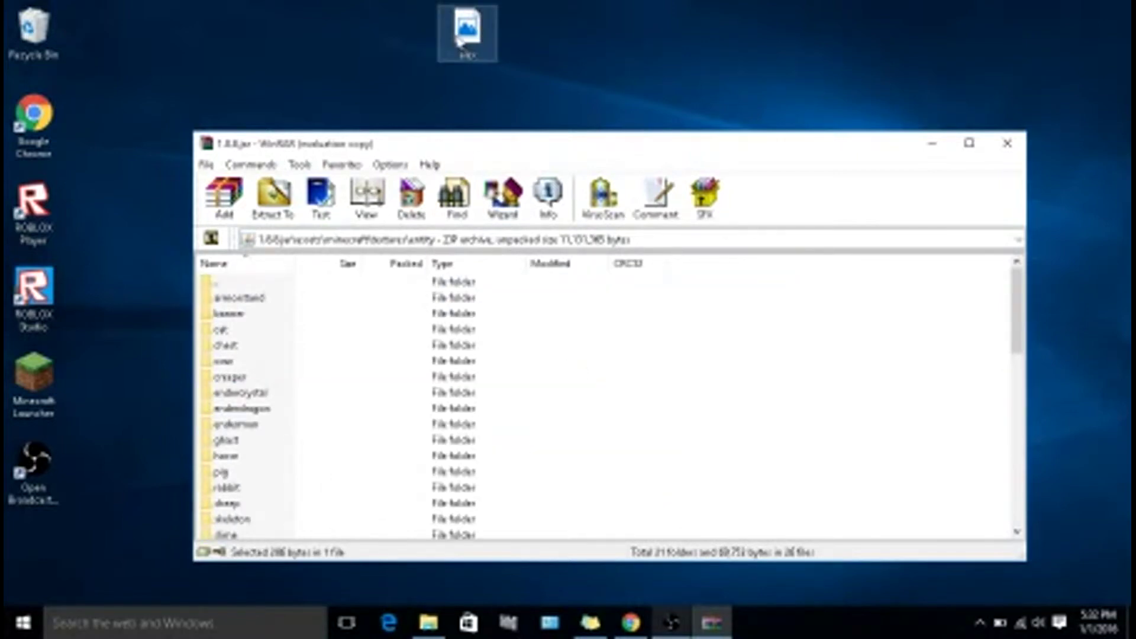
{"action": "left_click_drag", "start_coordinate": [458, 40], "coordinate": [375, 299]}
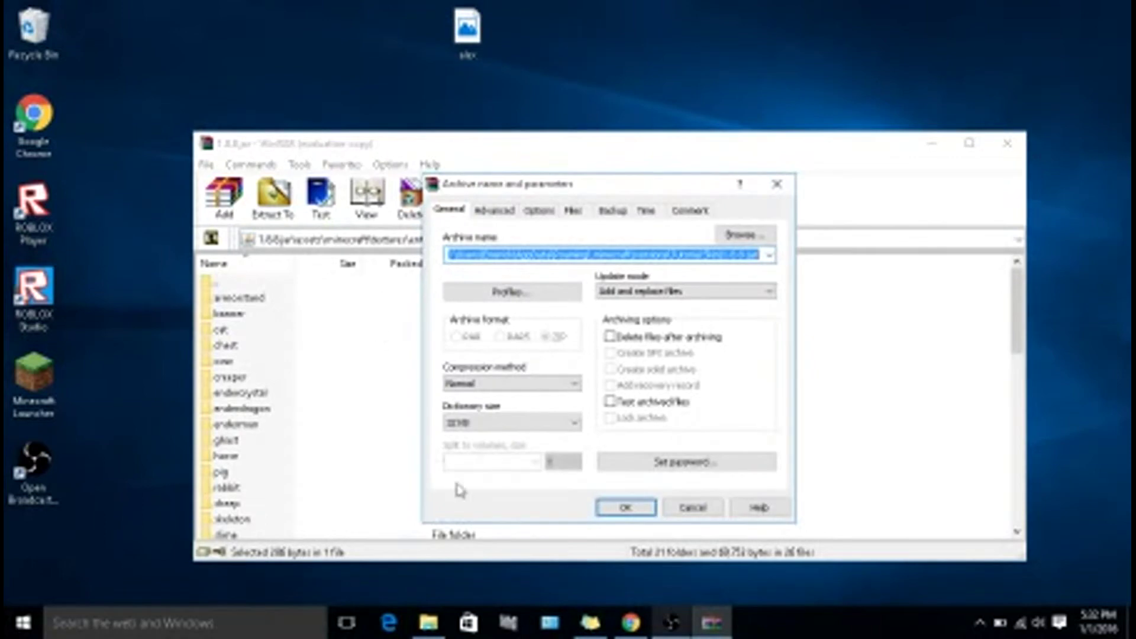
{"action": "left_click", "coordinate": [598, 511]}
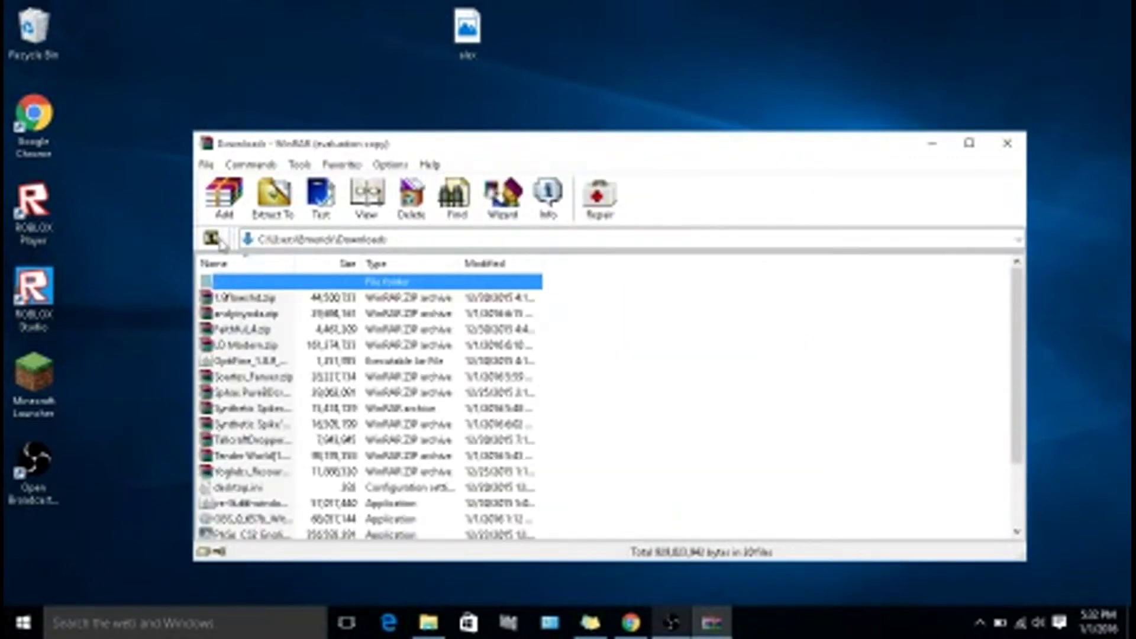
Step: Close the archive window and reopen the 1.8.8 jar file from the Tutorial Skin folder in WinRAR
{"action": "left_click", "coordinate": [213, 238]}
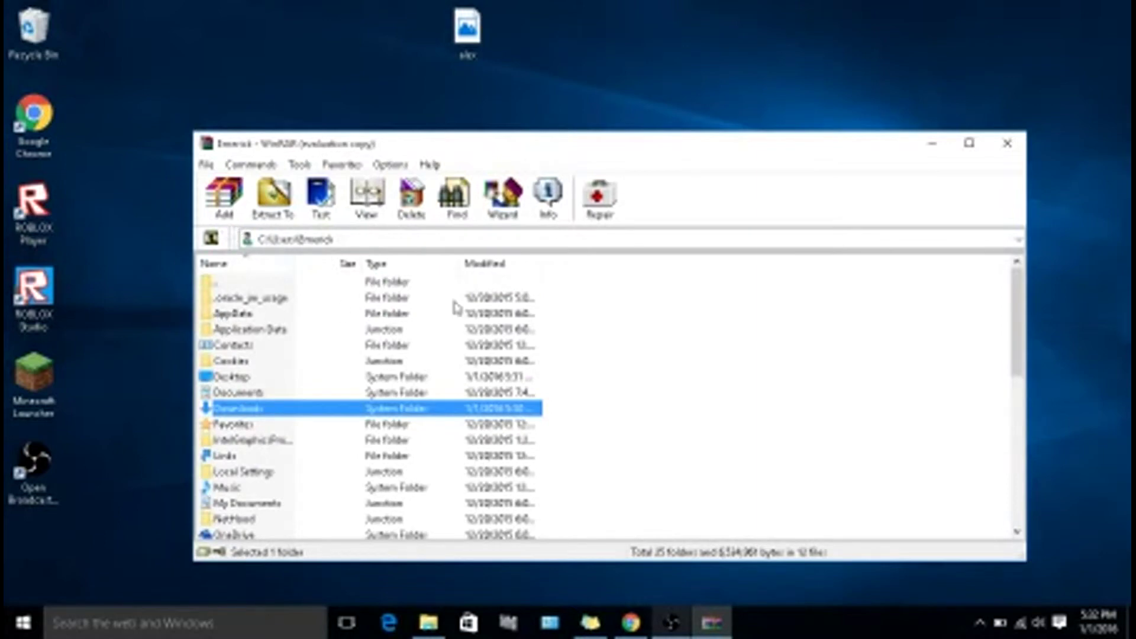
{"action": "left_click", "coordinate": [1022, 152]}
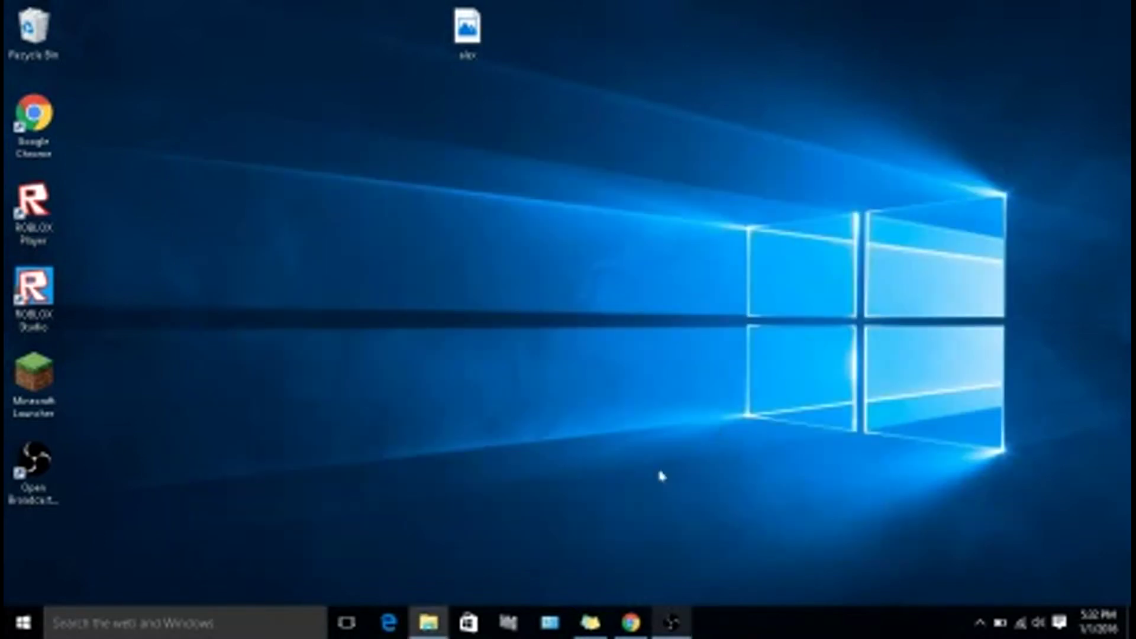
{"action": "left_click", "coordinate": [427, 621]}
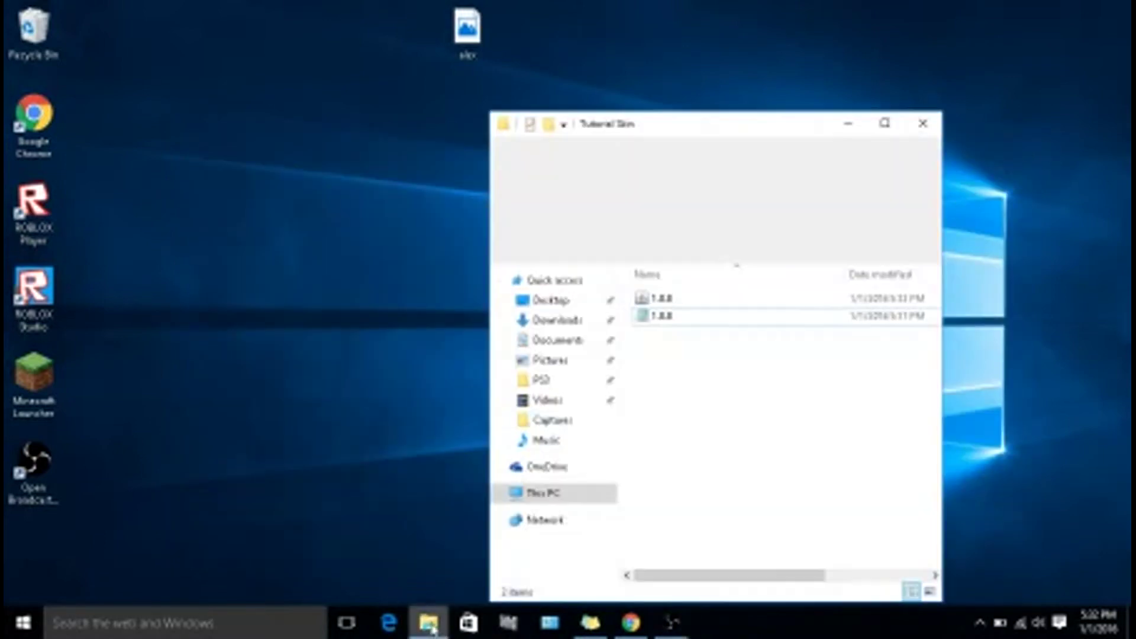
{"action": "right_click", "coordinate": [686, 307]}
{"action": "left_click", "coordinate": [667, 301]}
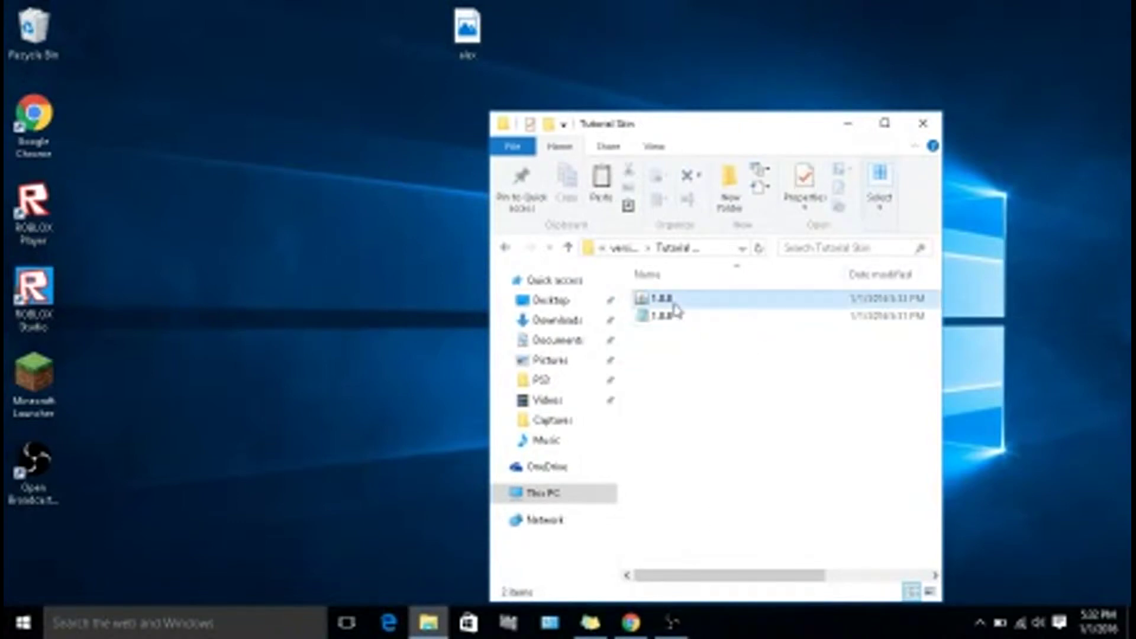
{"action": "right_click", "coordinate": [674, 299]}
{"action": "left_click", "coordinate": [719, 368]}
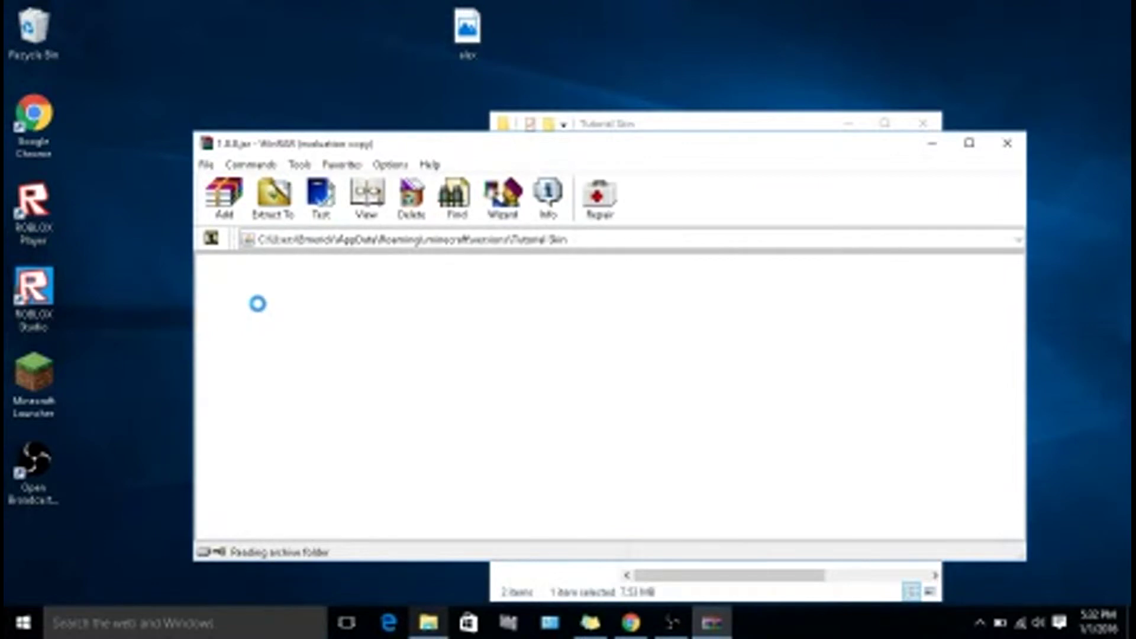
Step: Go back to the assets/minecraft/textures/entity folder in the reopened archive and find alex.png
{"action": "double_click", "coordinate": [252, 302]}
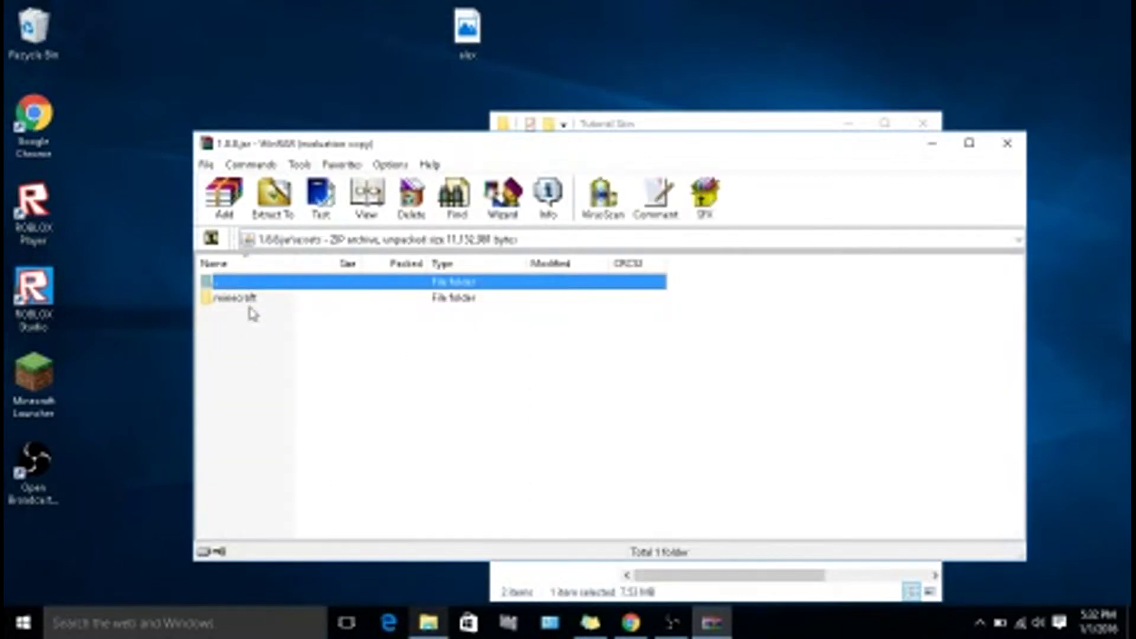
{"action": "double_click", "coordinate": [251, 299]}
{"action": "left_click", "coordinate": [241, 395]}
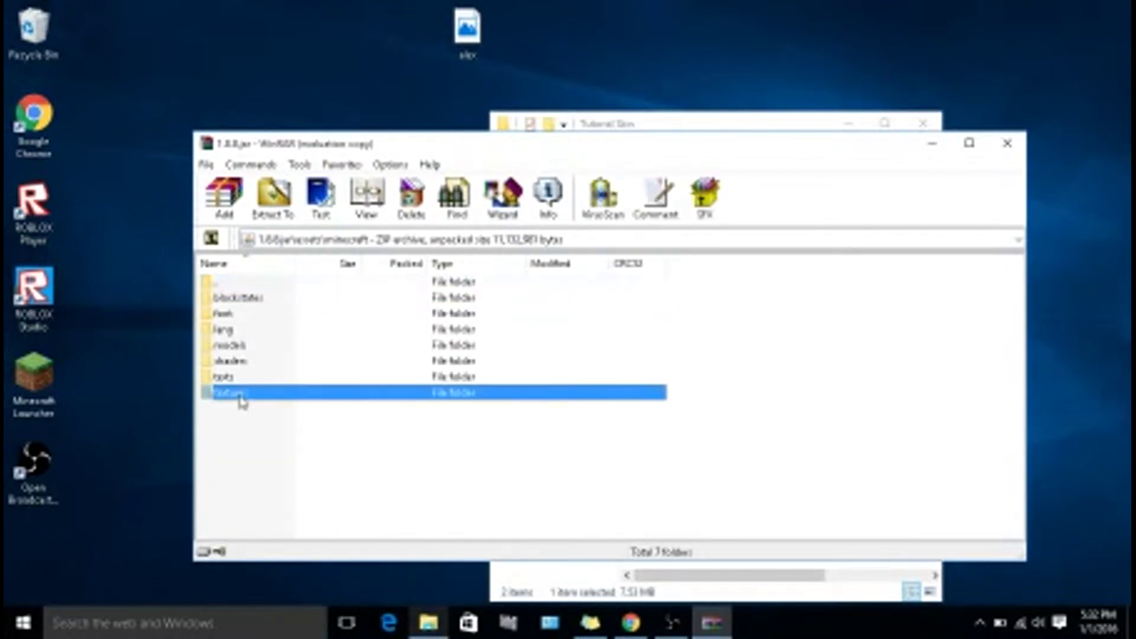
{"action": "double_click", "coordinate": [242, 393]}
{"action": "double_click", "coordinate": [252, 350]}
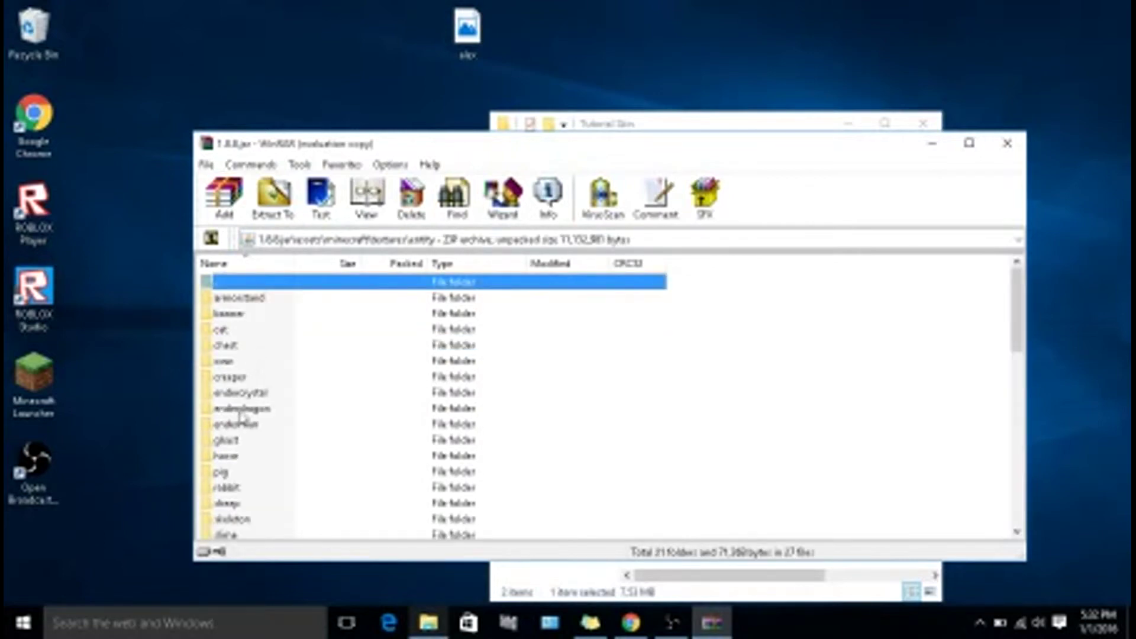
{"action": "scroll", "coordinate": [243, 416], "scroll_direction": "down", "scroll_amount": 5}
Step: Replace alex.png in the entity folder again by deleting it and adding the desktop alex image with the default archive settings
{"action": "right_click", "coordinate": [261, 395]}
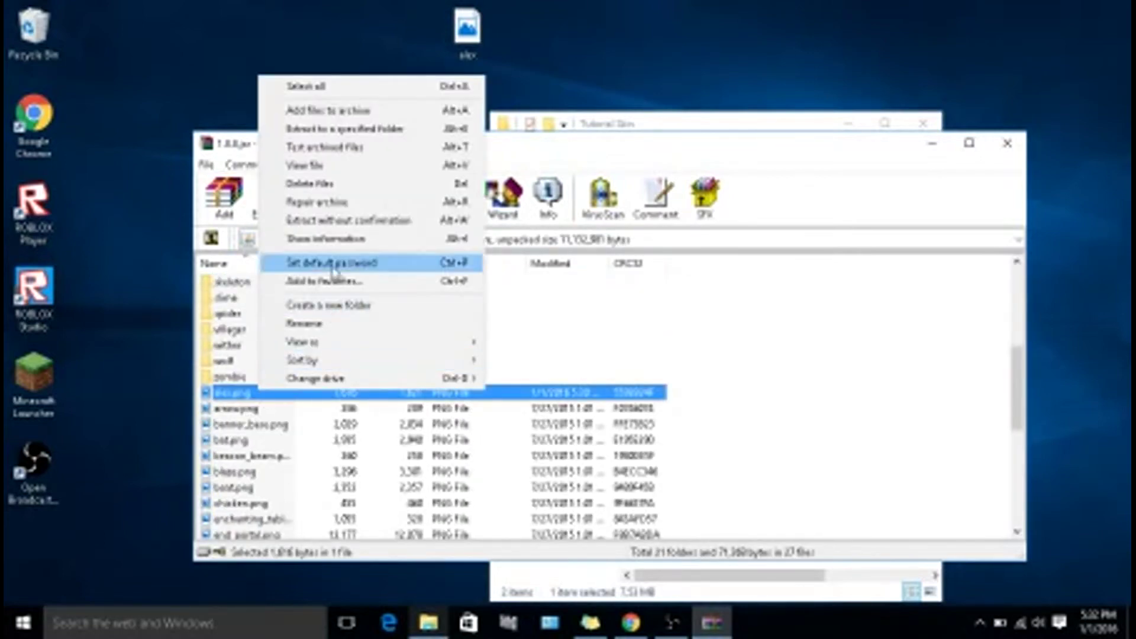
{"action": "left_click", "coordinate": [325, 184]}
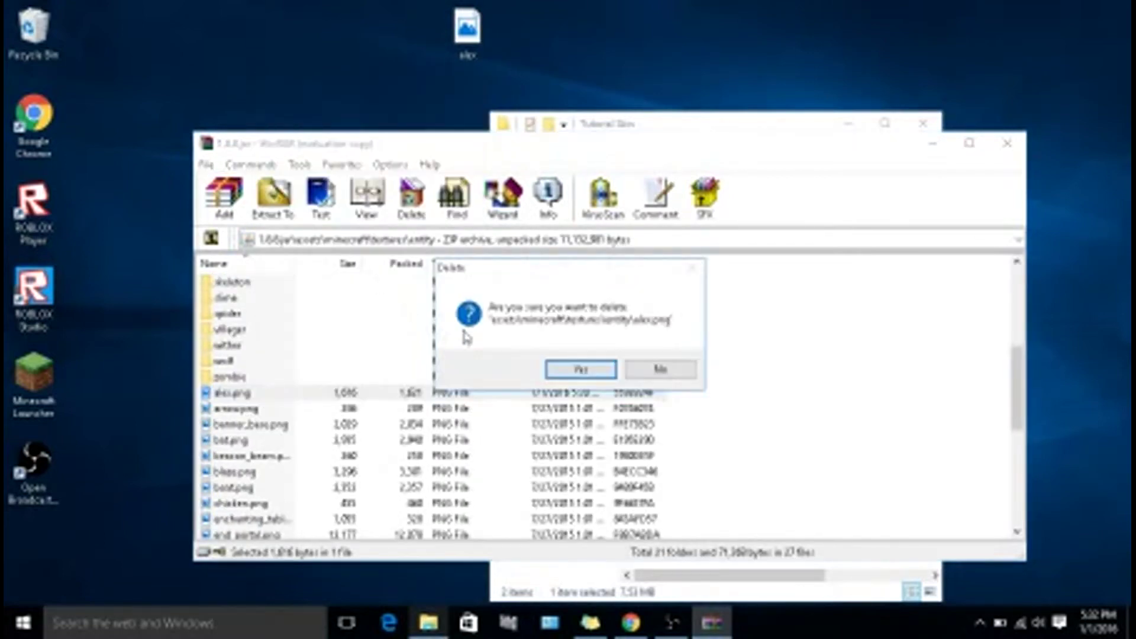
{"action": "left_click", "coordinate": [601, 365]}
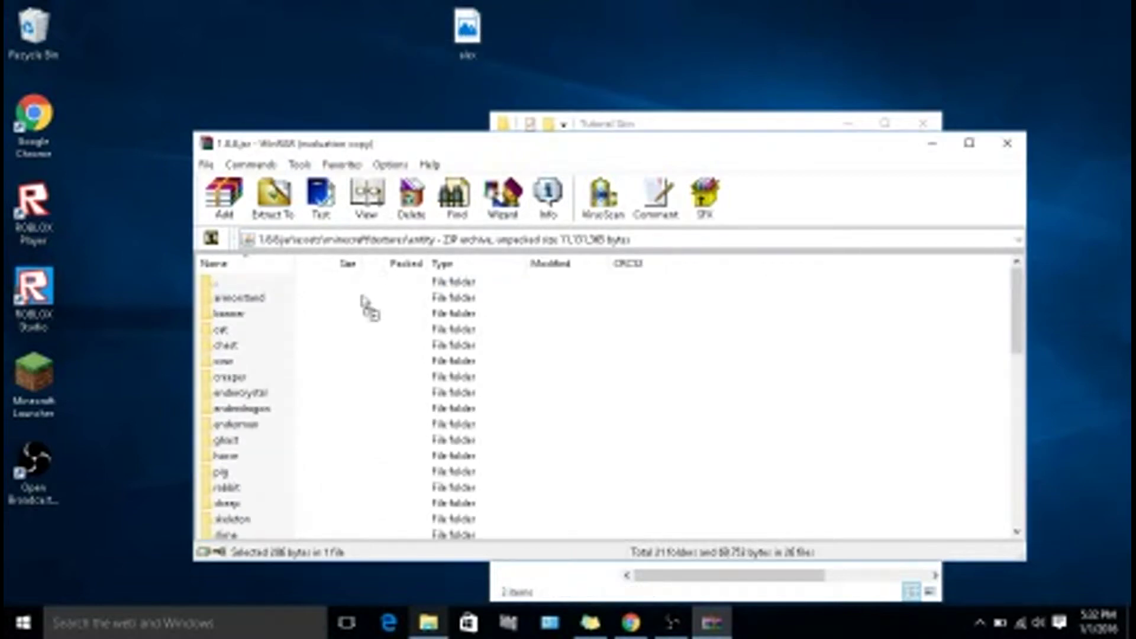
{"action": "left_click_drag", "start_coordinate": [341, 375], "coordinate": [344, 373]}
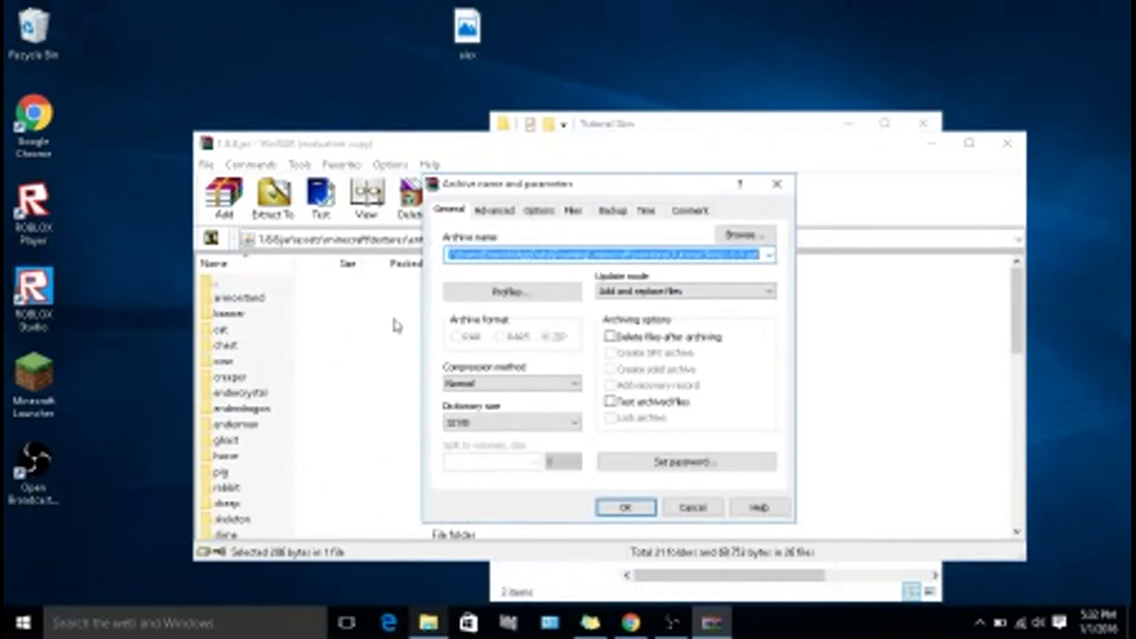
{"action": "left_click", "coordinate": [626, 508]}
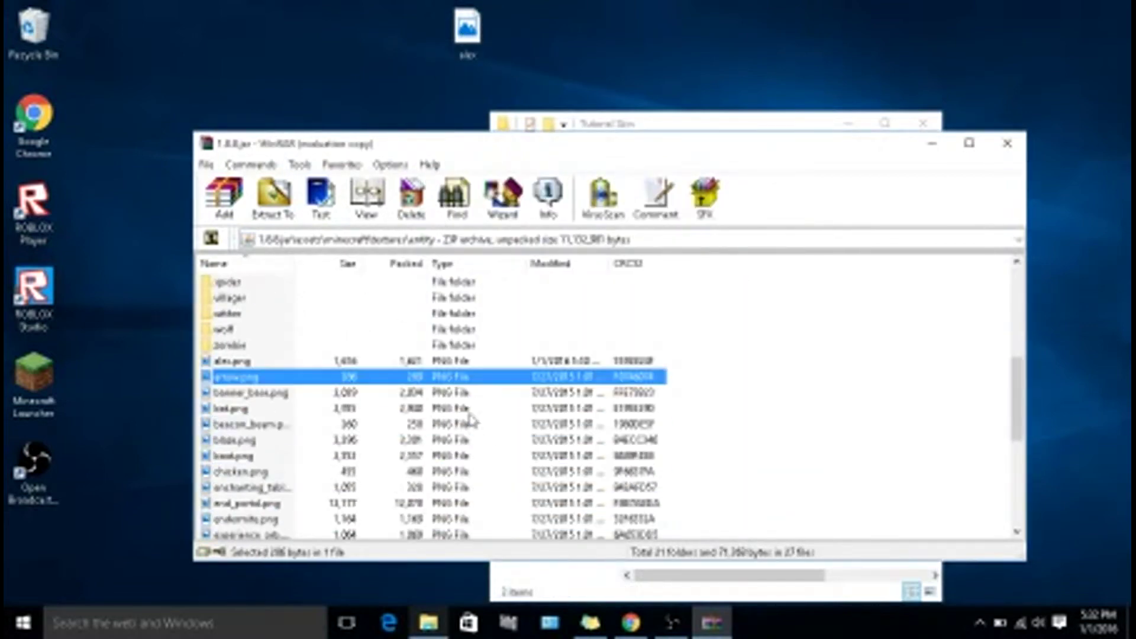
Step: Delete steve.png from the archive's entity folder
{"action": "scroll", "coordinate": [470, 420], "scroll_direction": "down", "scroll_amount": 6}
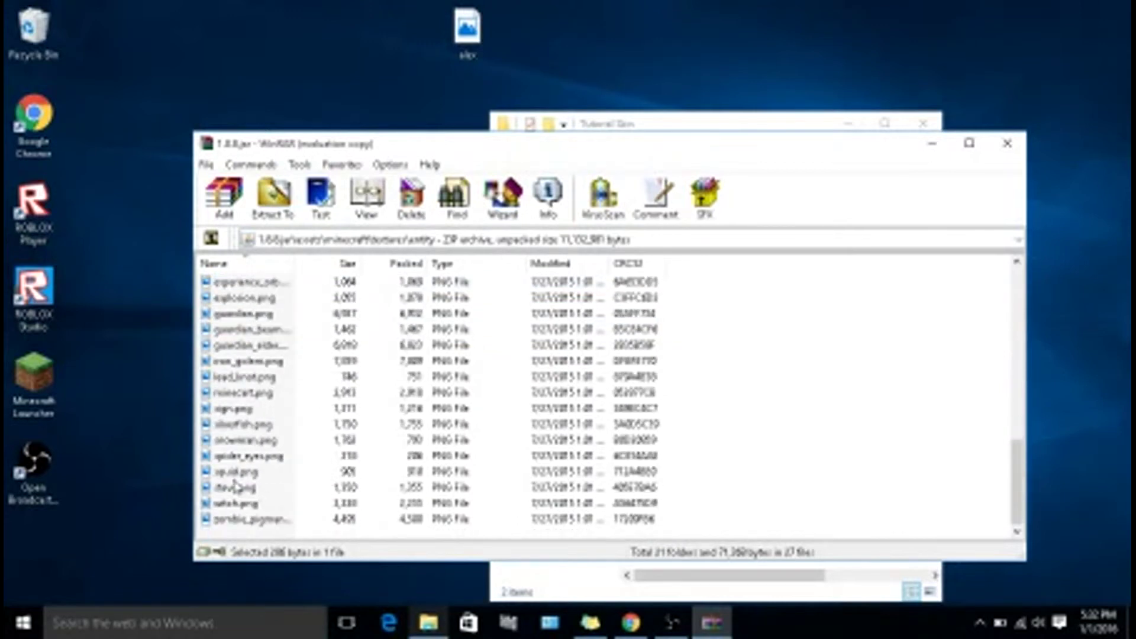
{"action": "left_click", "coordinate": [235, 487]}
{"action": "right_click", "coordinate": [235, 486]}
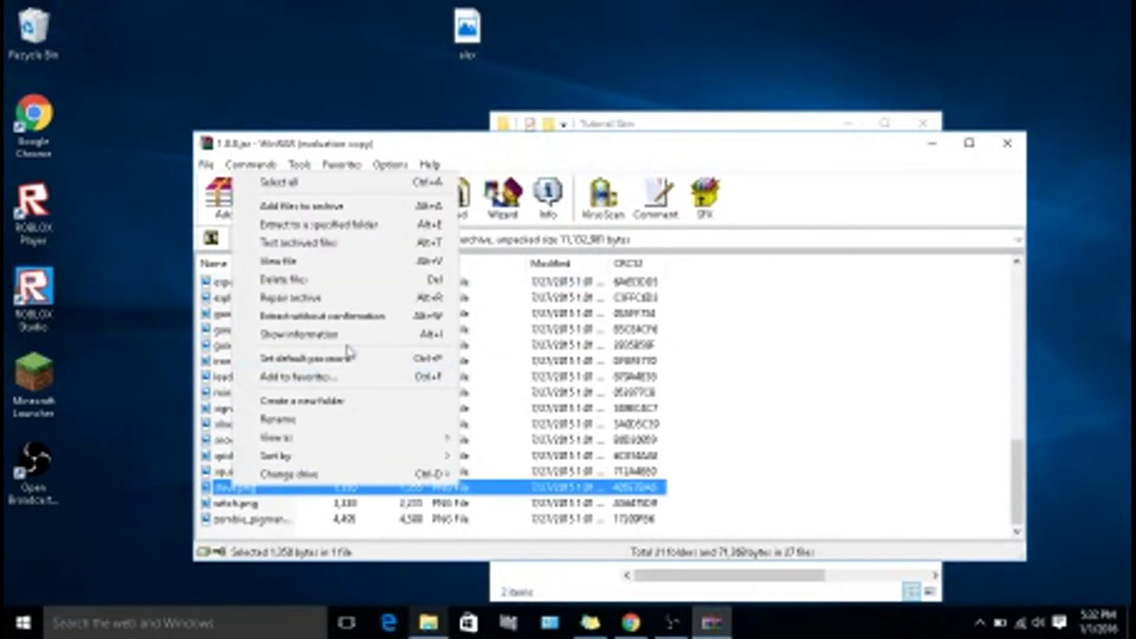
{"action": "left_click", "coordinate": [348, 286]}
{"action": "left_click", "coordinate": [584, 375]}
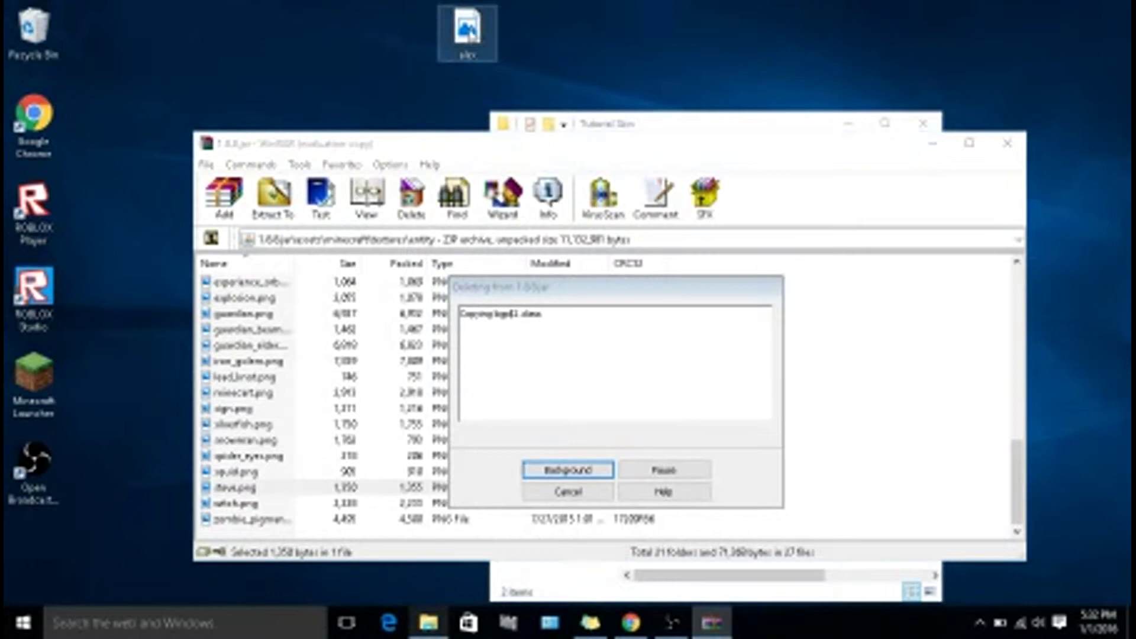
Step: Rename the desktop skin image as steve and add it to the archive's entity folder with the default archive settings
{"action": "right_click", "coordinate": [470, 32]}
{"action": "left_click", "coordinate": [547, 431]}
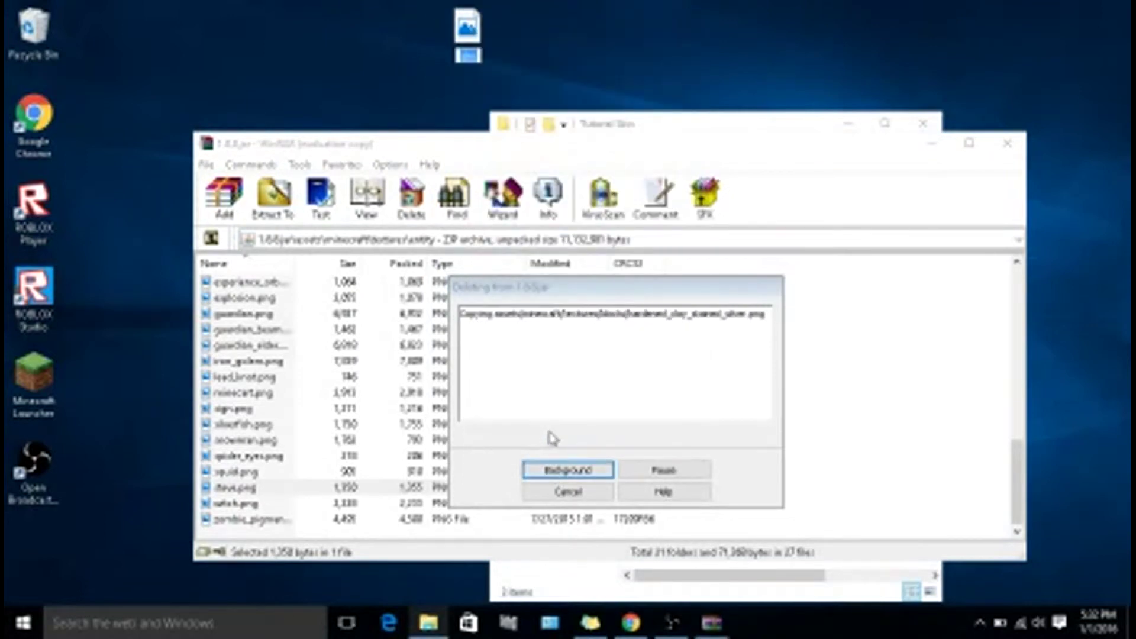
{"action": "type", "text": "steve"}
{"action": "key", "text": "Return"}
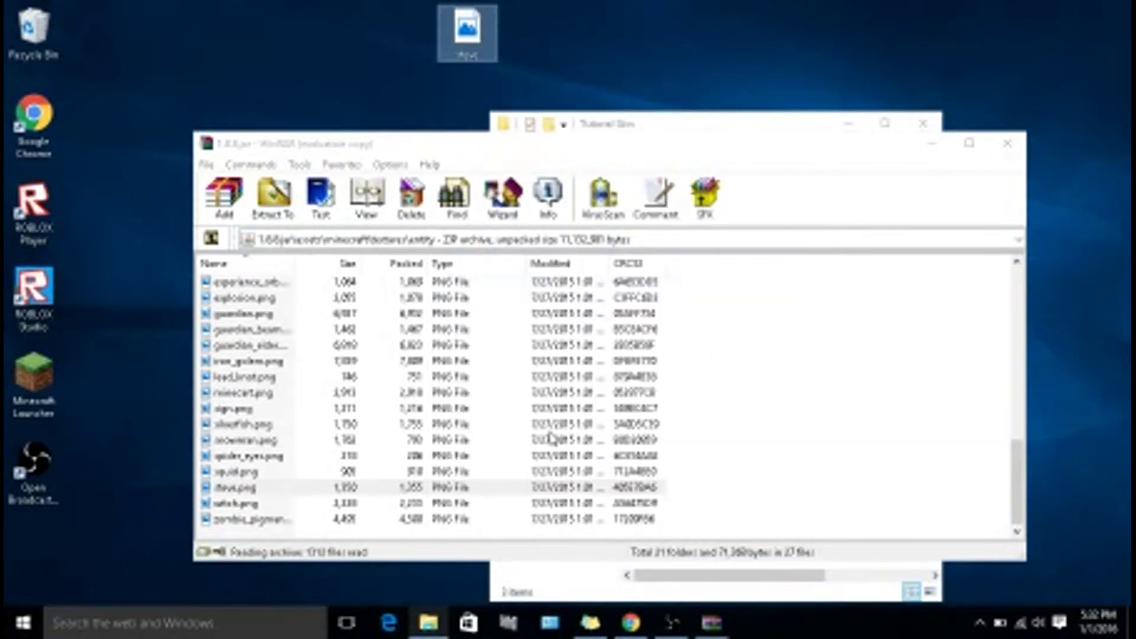
{"action": "left_click_drag", "start_coordinate": [436, 12], "coordinate": [325, 403]}
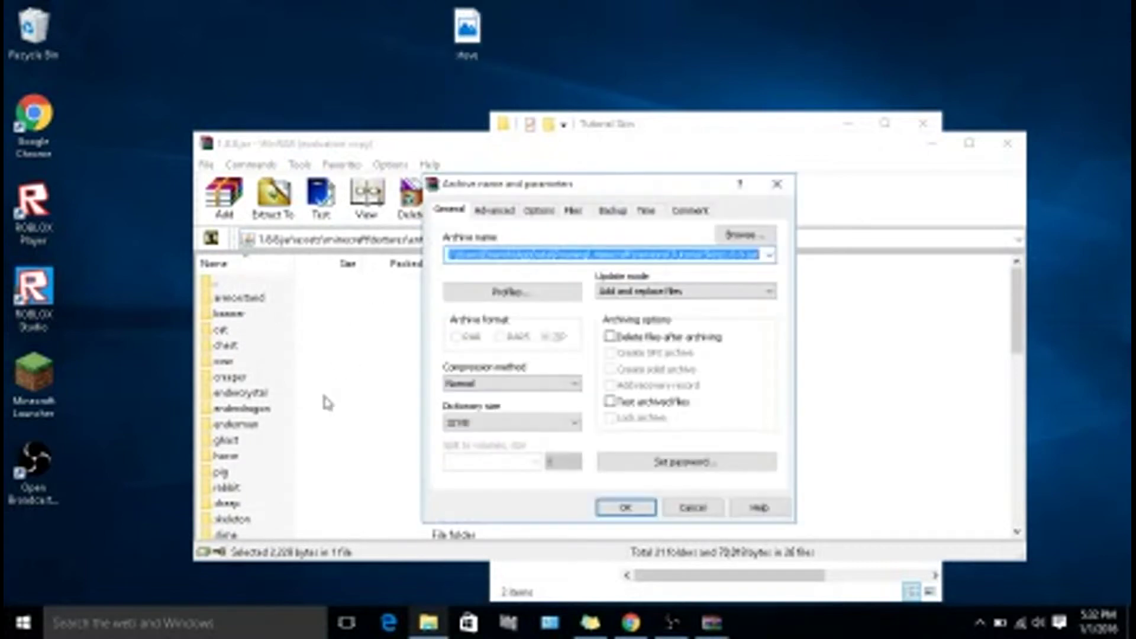
{"action": "left_click", "coordinate": [625, 507]}
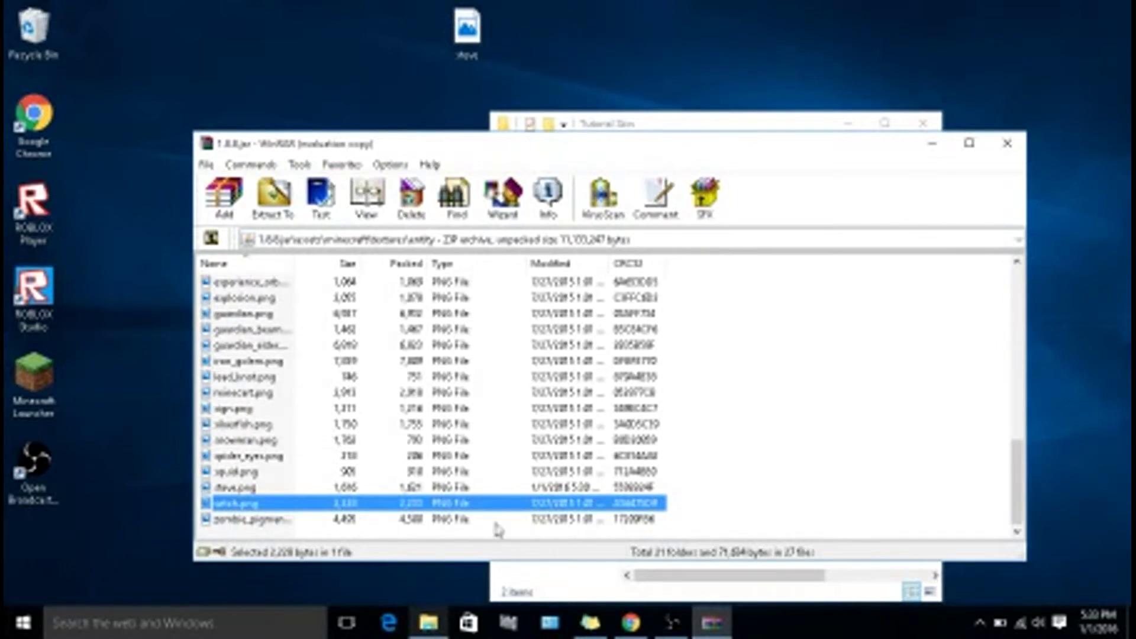
Step: Close the archive and the Tutorial Skin folder, and move the steve image from the desktop to the Recycle Bin
{"action": "left_click", "coordinate": [1006, 142]}
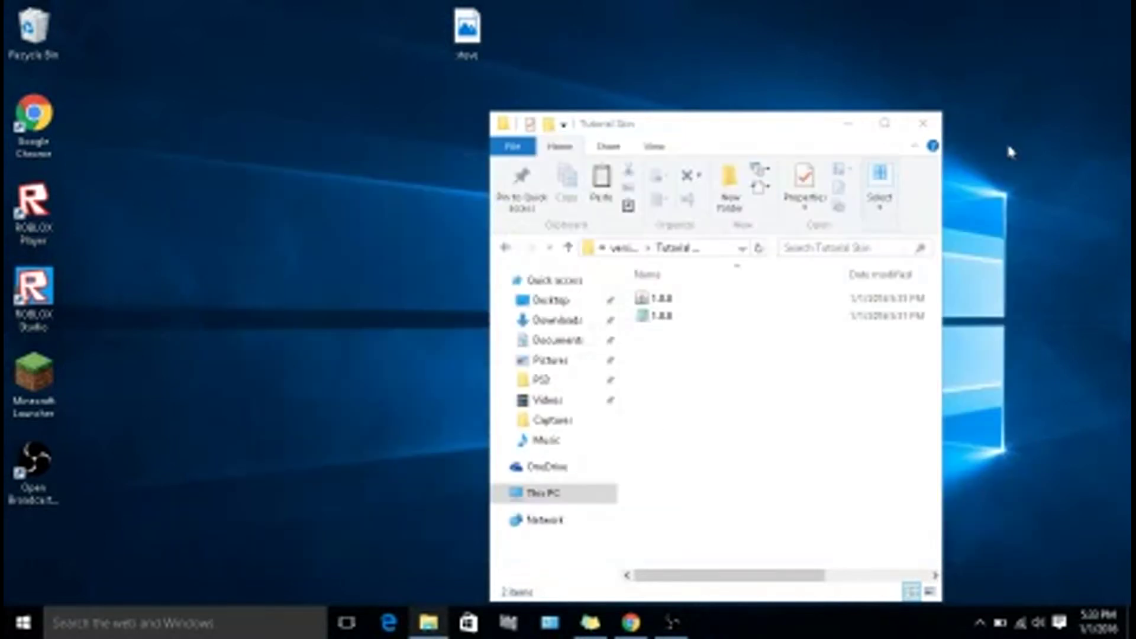
{"action": "left_click", "coordinate": [916, 127]}
{"action": "left_click_drag", "start_coordinate": [468, 30], "coordinate": [34, 27]}
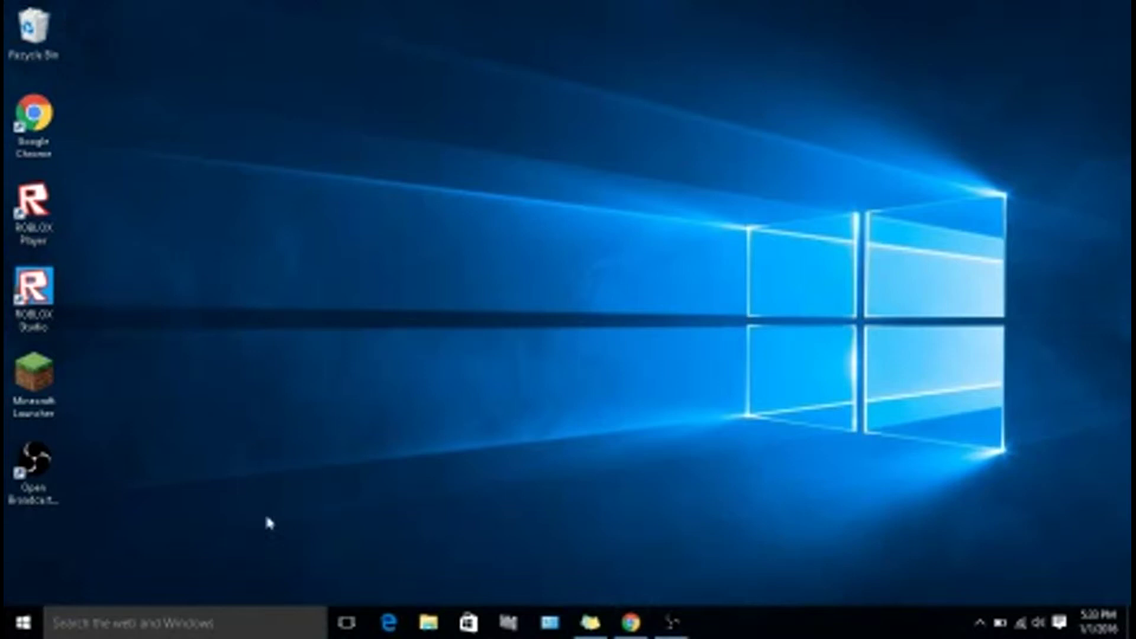
Step: Open the Minecraft launcher, look through its version list for Tutorial Skin, and minimize the launcher
{"action": "double_click", "coordinate": [35, 370]}
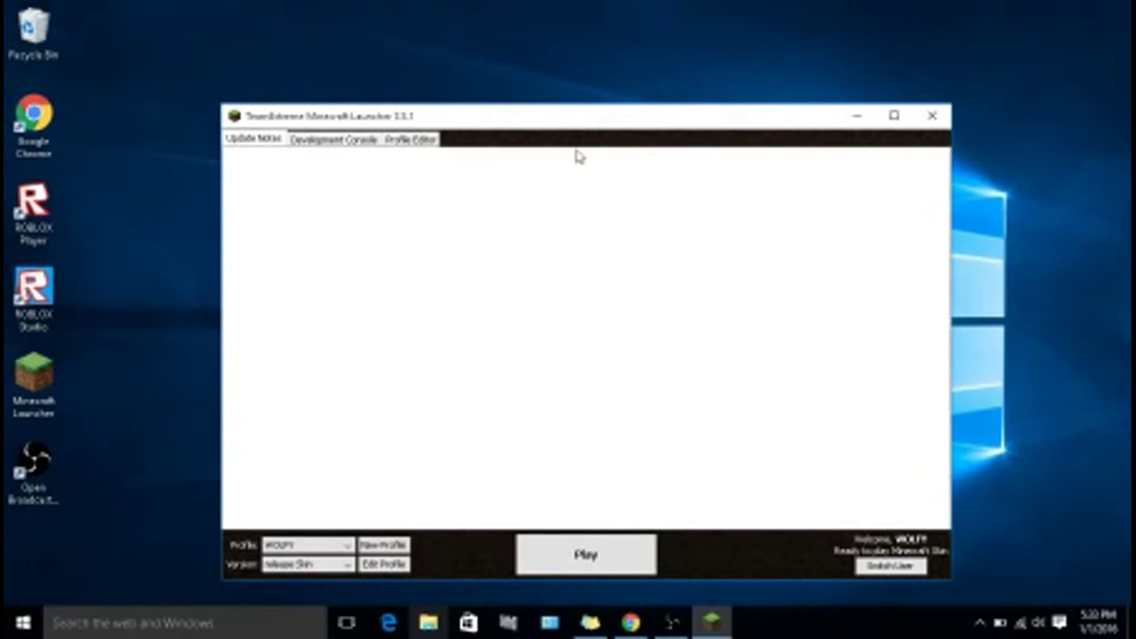
{"action": "left_click_drag", "start_coordinate": [576, 119], "coordinate": [578, 101]}
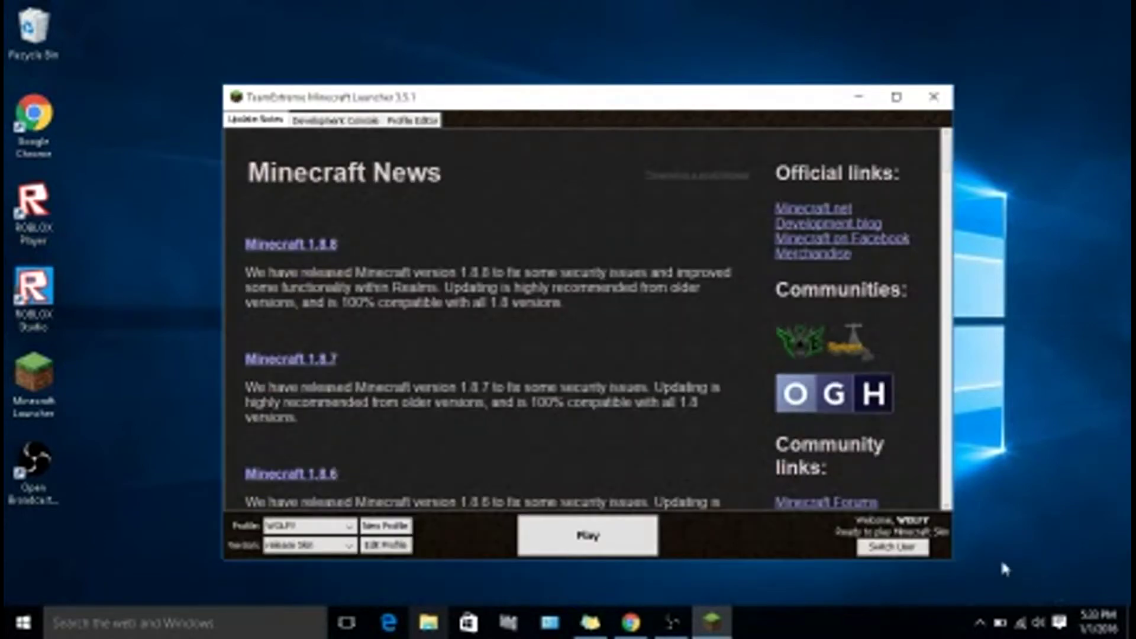
{"action": "left_click", "coordinate": [335, 544]}
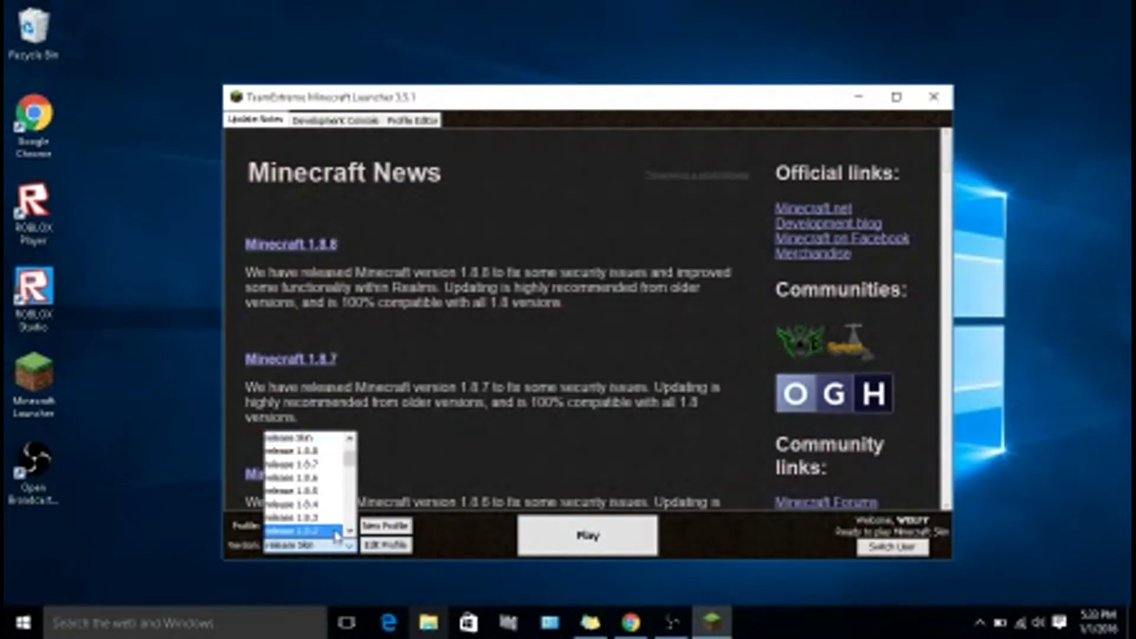
{"action": "scroll", "coordinate": [330, 472], "scroll_direction": "down", "scroll_amount": 3}
{"action": "scroll", "coordinate": [329, 472], "scroll_direction": "up", "scroll_amount": 4}
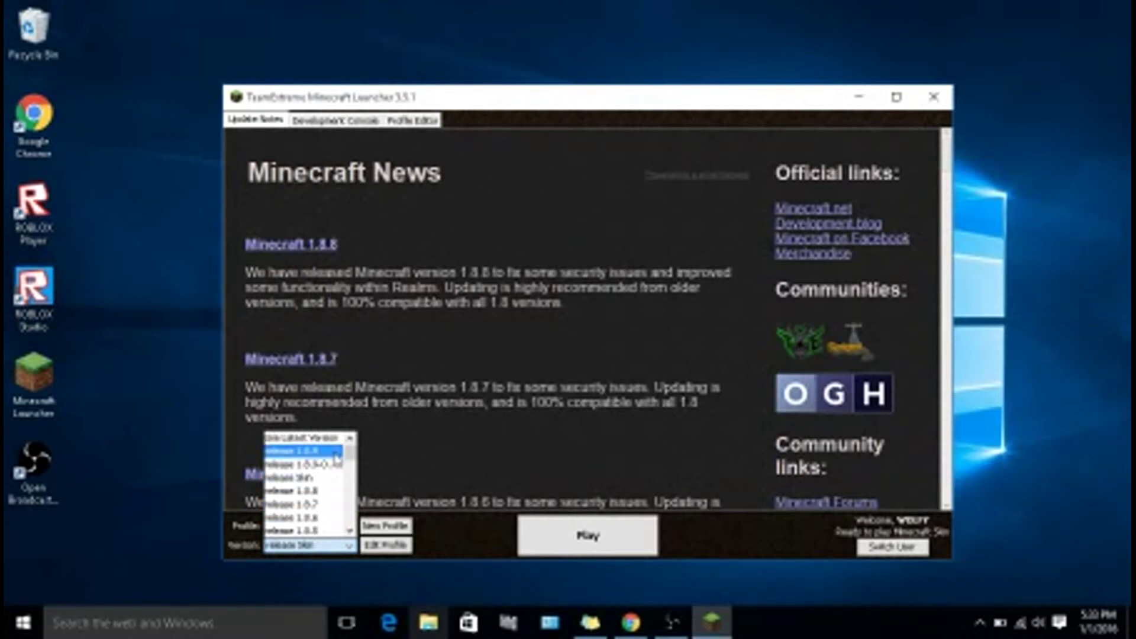
{"action": "left_click", "coordinate": [858, 97]}
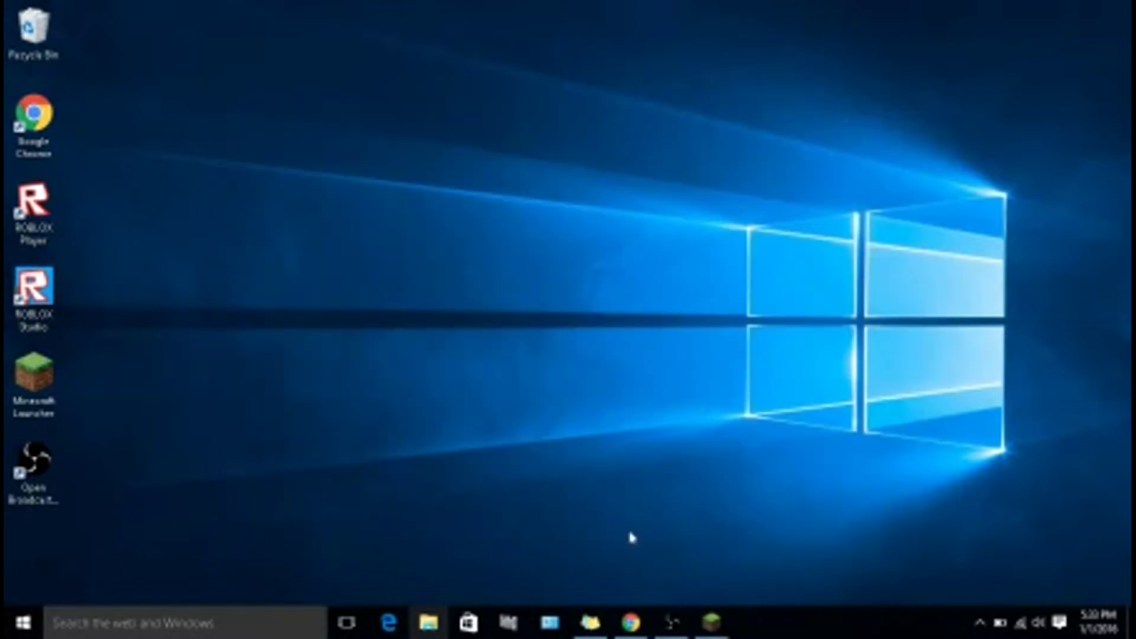
{"action": "left_click", "coordinate": [628, 632]}
{"action": "left_click", "coordinate": [628, 632]}
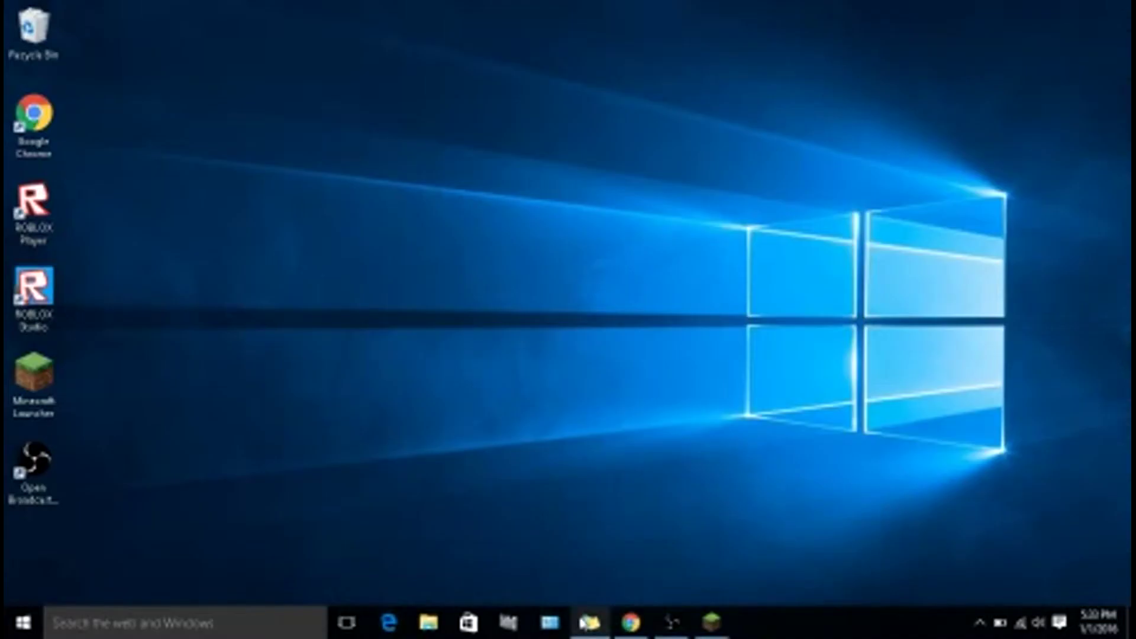
{"action": "left_click", "coordinate": [590, 621]}
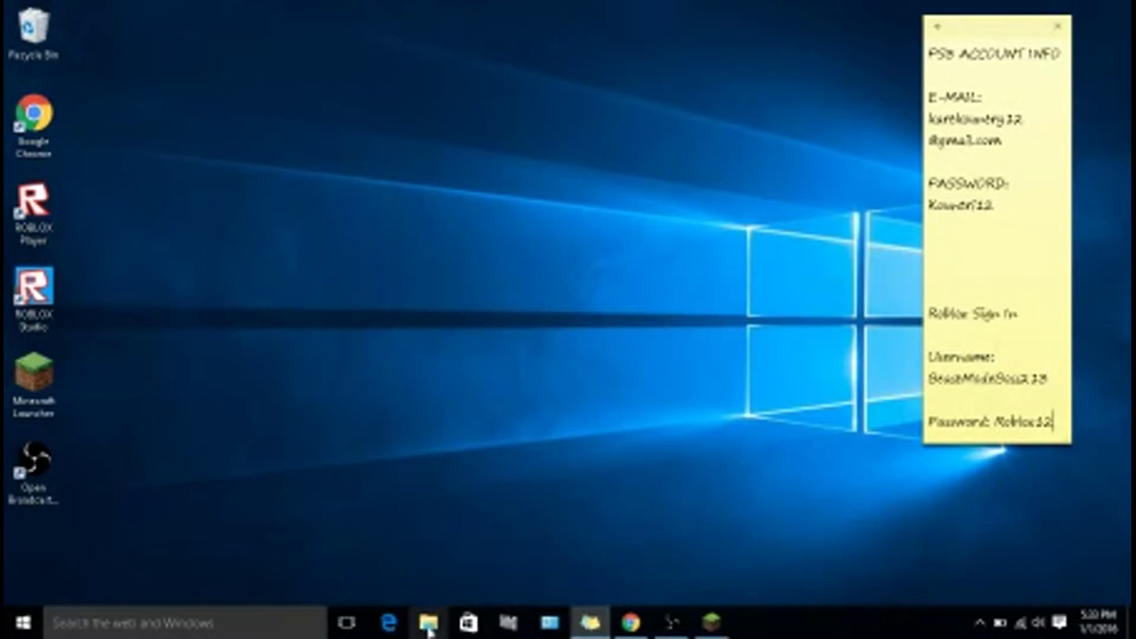
Step: Switch to a new File Explorer window
{"action": "left_click", "coordinate": [428, 622]}
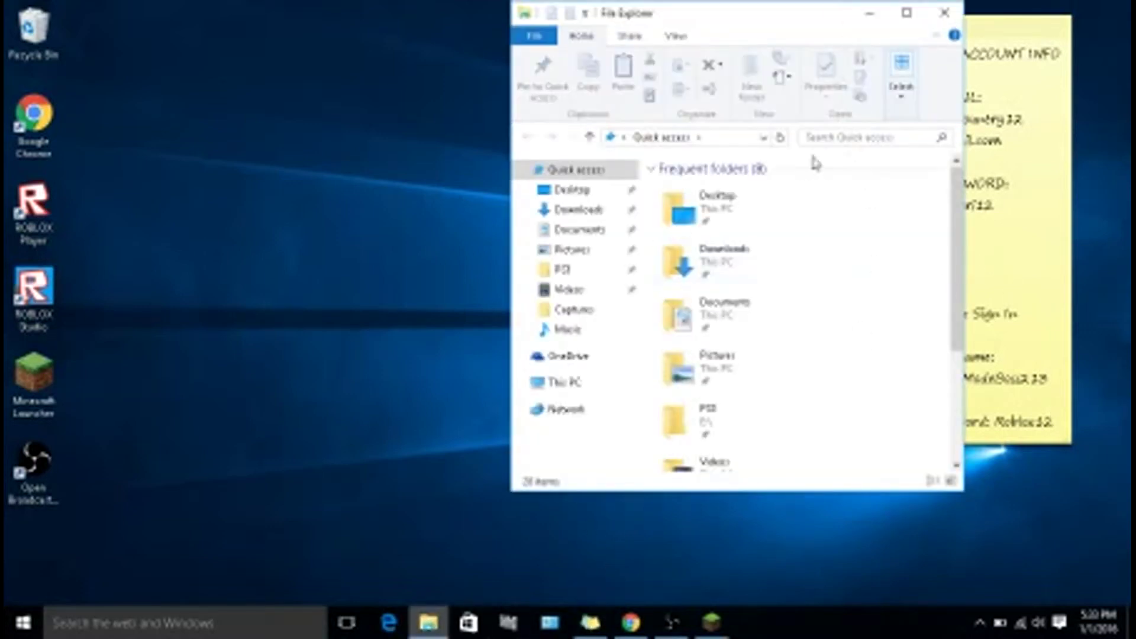
{"action": "left_click", "coordinate": [590, 621]}
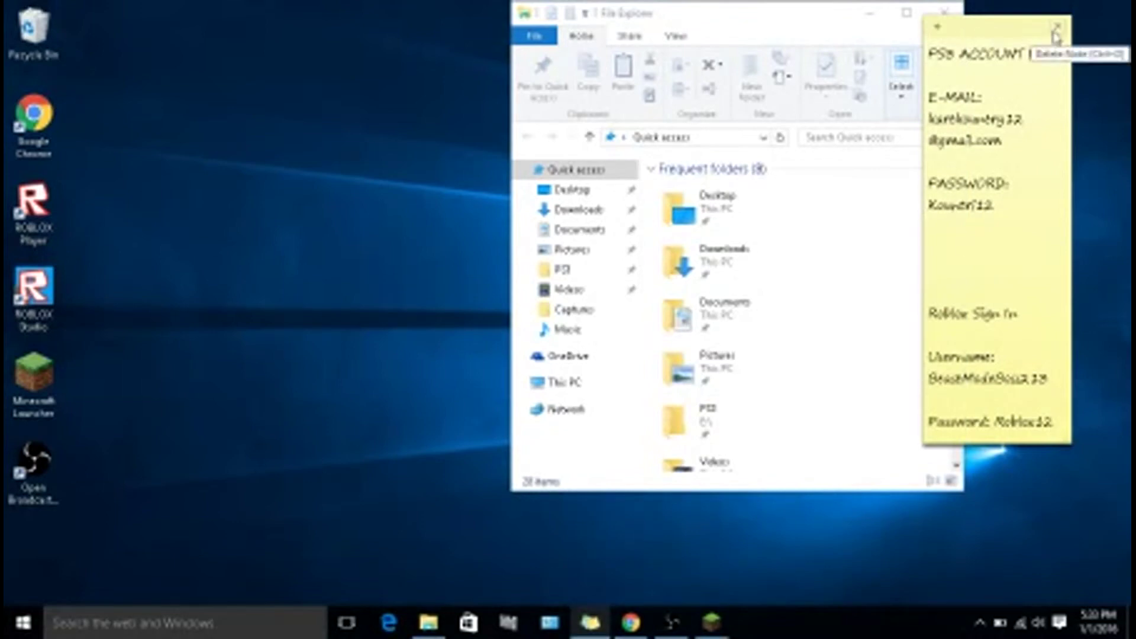
{"action": "left_click", "coordinate": [1057, 28]}
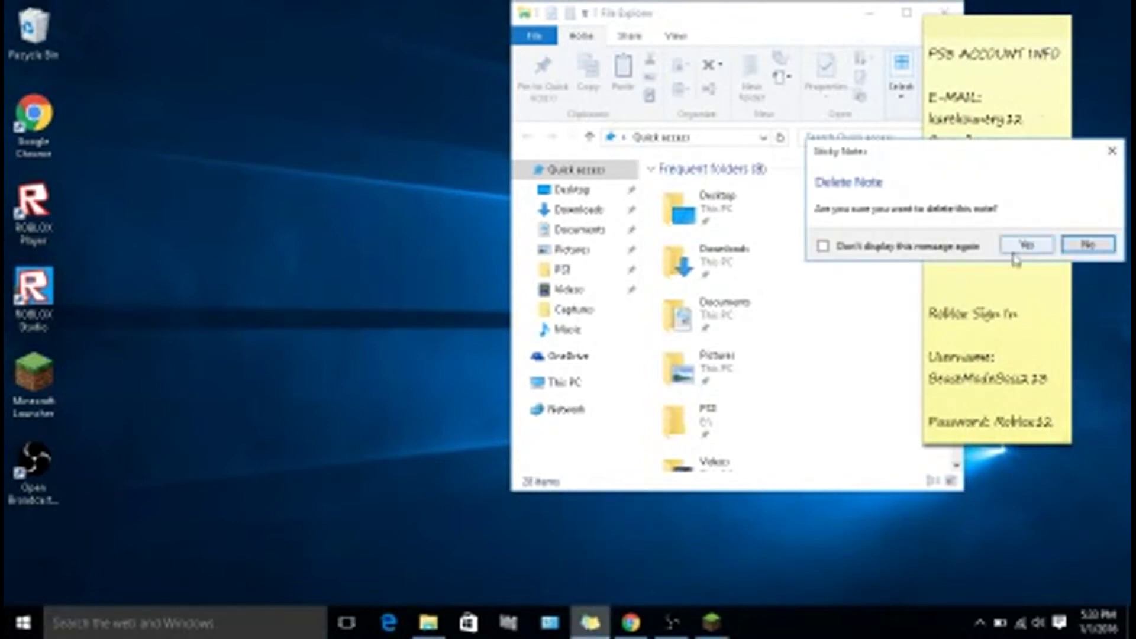
{"action": "left_click", "coordinate": [1085, 244]}
{"action": "left_click", "coordinate": [589, 621]}
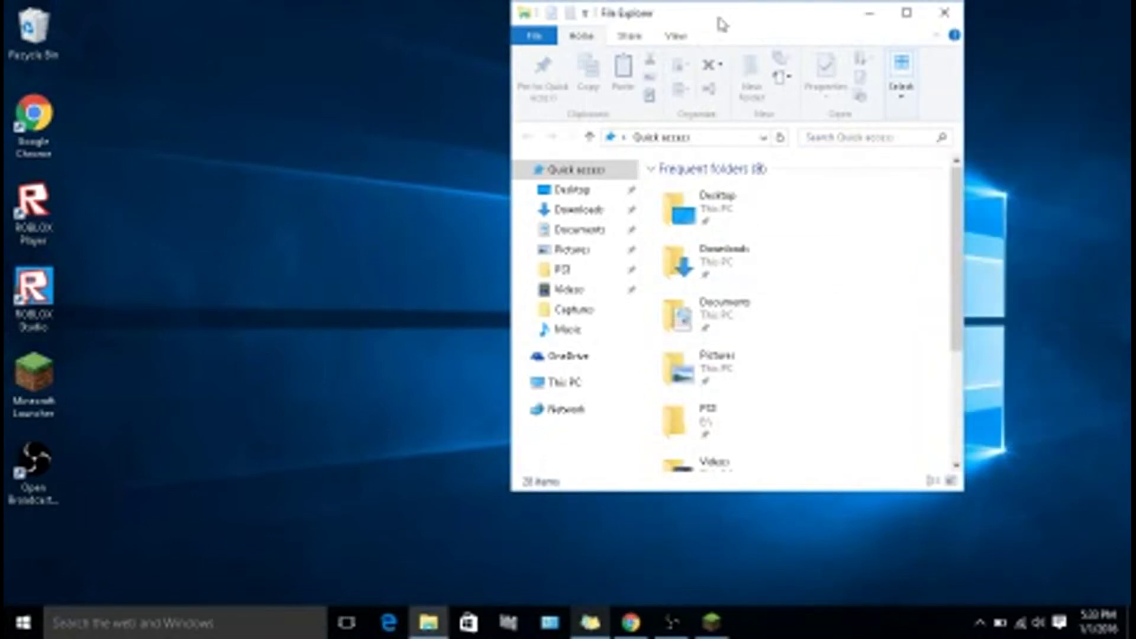
Step: Go to %appdata% and open the Tutorial Skin folder inside .minecraft's versions folder
{"action": "left_click_drag", "start_coordinate": [717, 19], "coordinate": [649, 59]}
{"action": "left_click", "coordinate": [648, 178]}
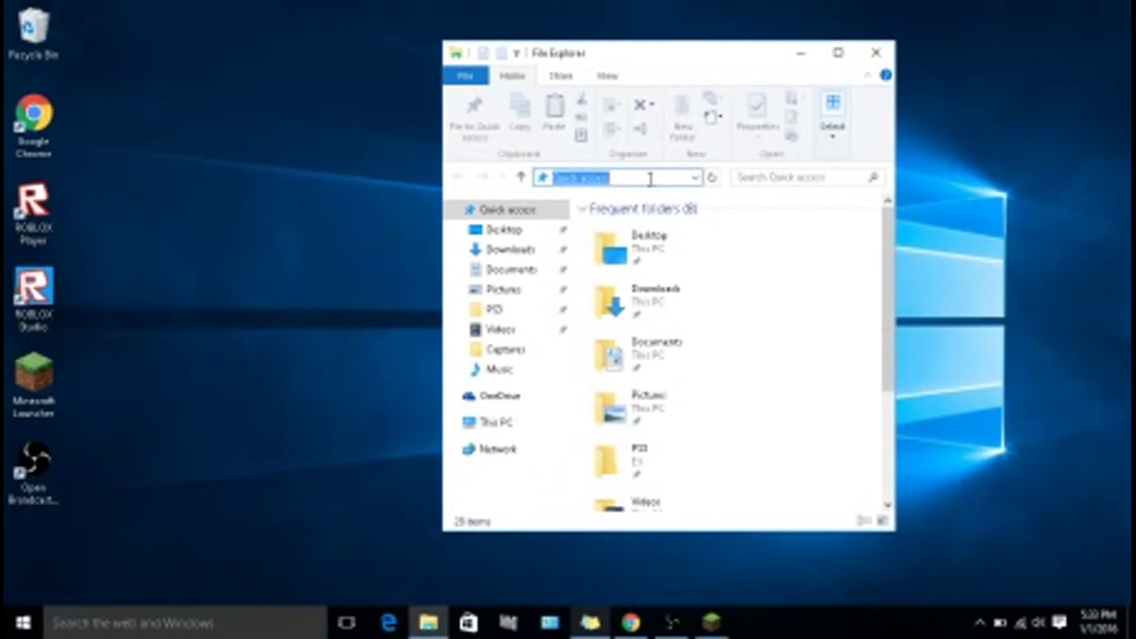
{"action": "type", "text": "%a"}
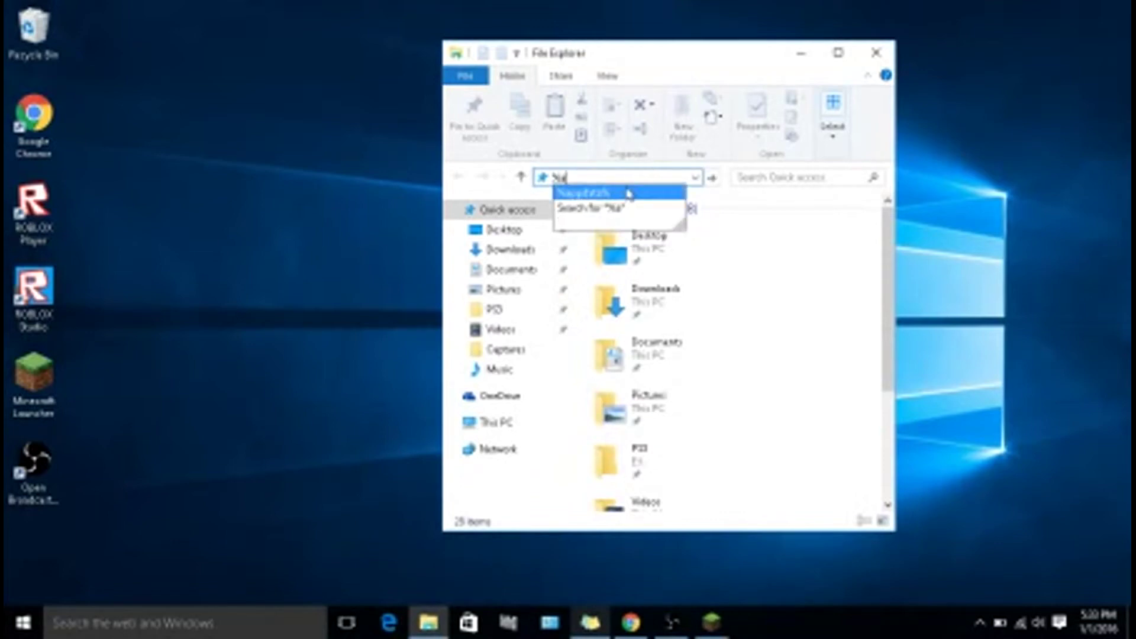
{"action": "left_click", "coordinate": [626, 192]}
{"action": "double_click", "coordinate": [626, 230]}
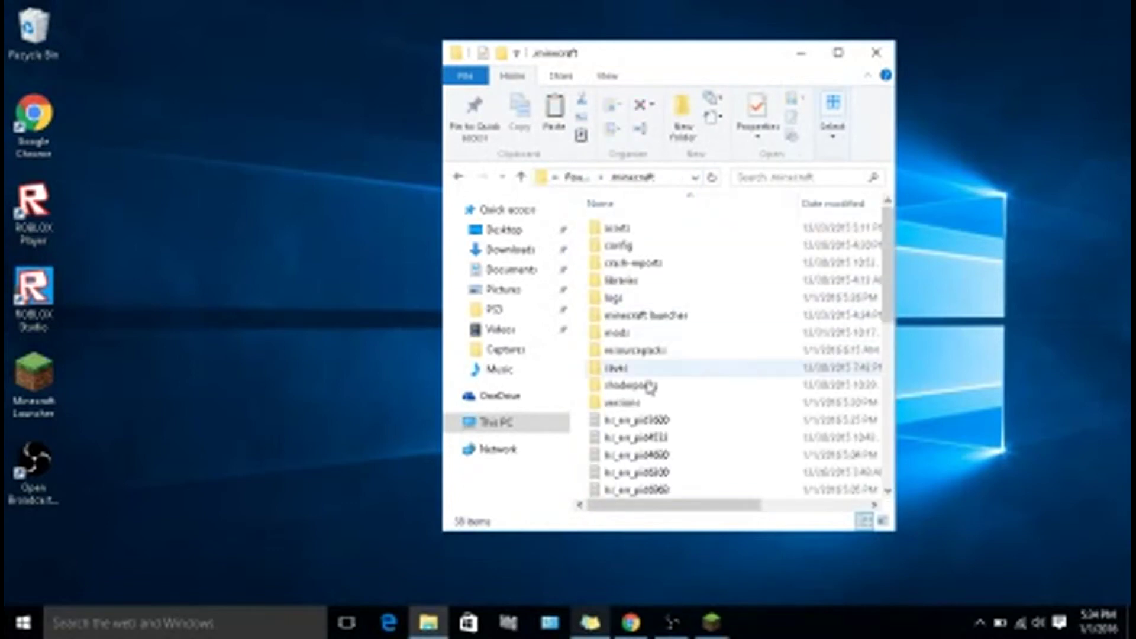
{"action": "double_click", "coordinate": [638, 405]}
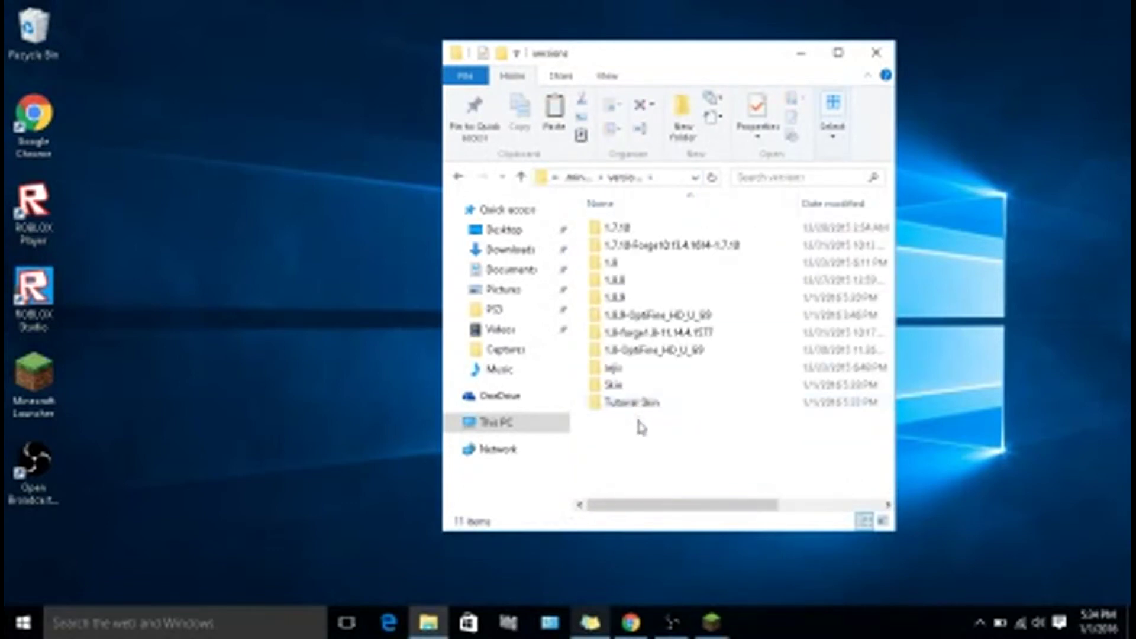
{"action": "double_click", "coordinate": [667, 405]}
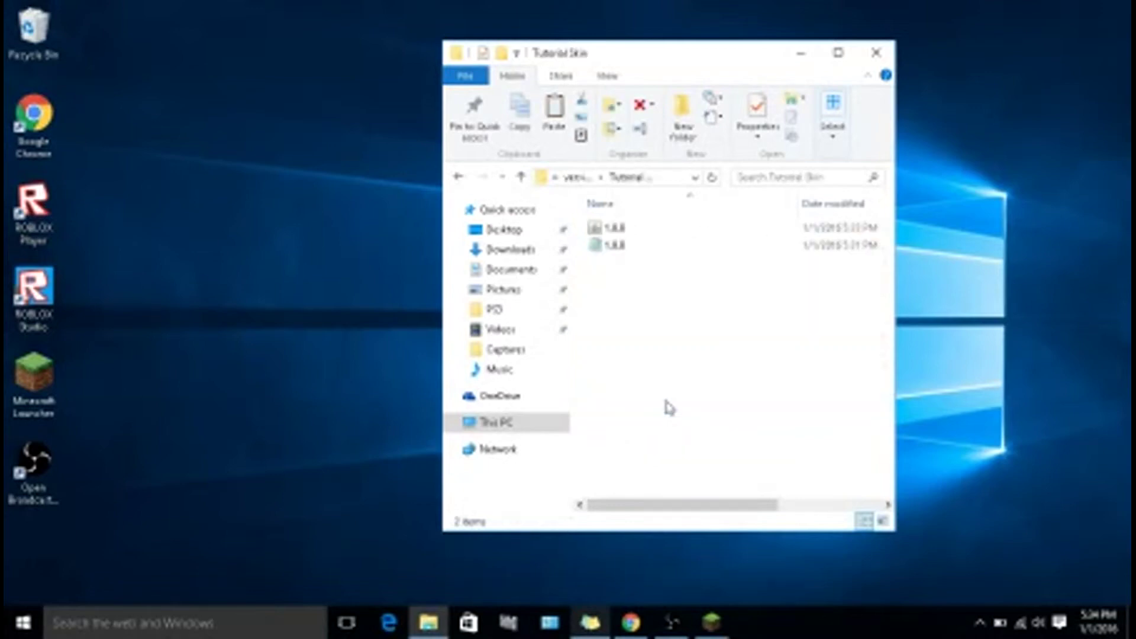
Step: Rename both 1.8.8 files in the folder as Tutorial Skin
{"action": "left_click_drag", "start_coordinate": [624, 274], "coordinate": [642, 217]}
{"action": "right_click", "coordinate": [641, 256]}
{"action": "left_click", "coordinate": [718, 470]}
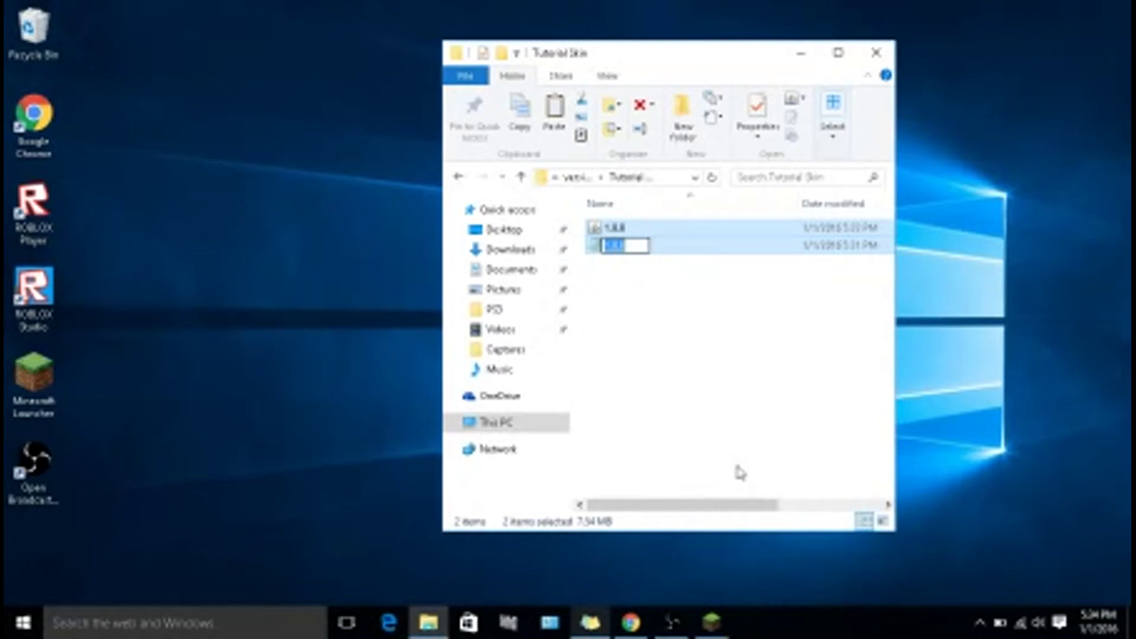
{"action": "type", "text": "Tutorial Skin"}
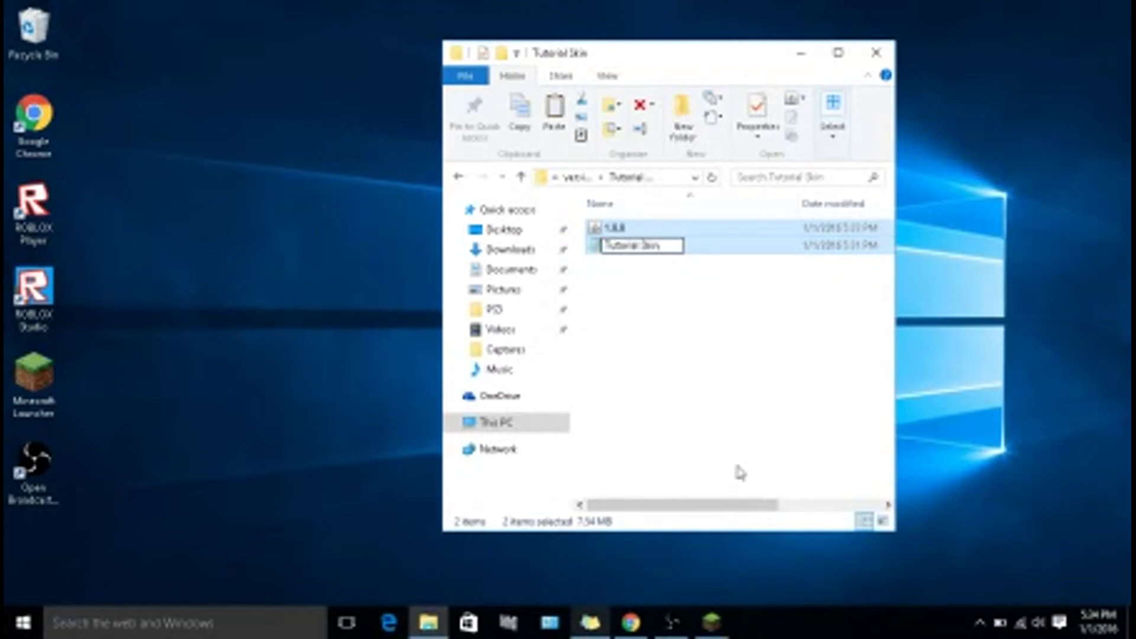
{"action": "key", "text": "Return"}
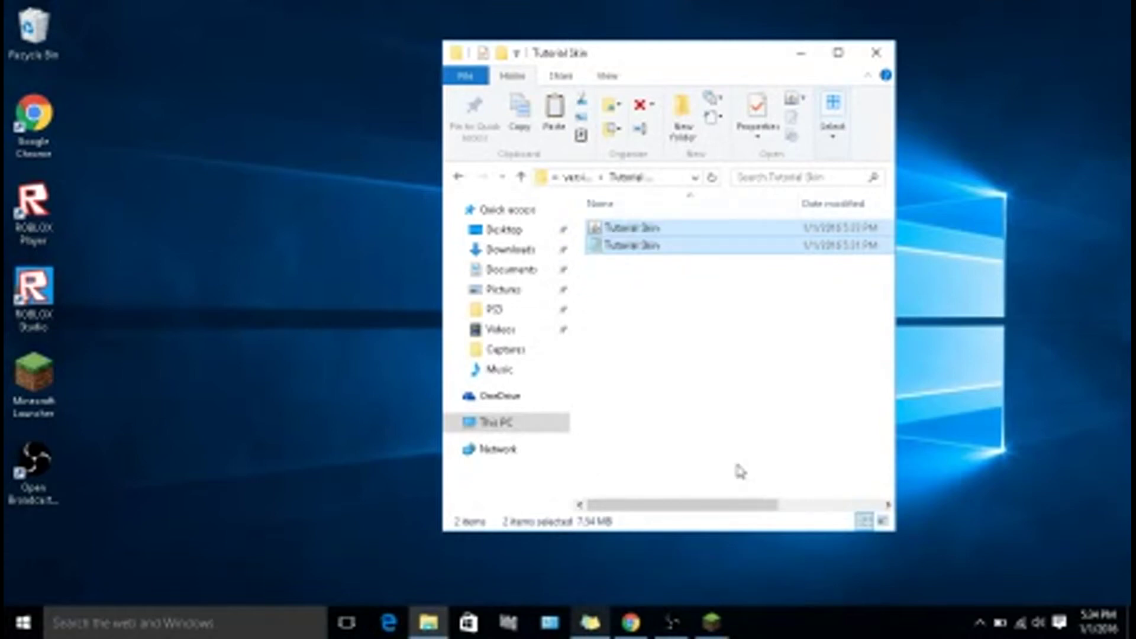
Step: Check the contents of the second Tutorial Skin file, then close it and minimize the folder window
{"action": "double_click", "coordinate": [668, 251]}
{"action": "left_click", "coordinate": [1064, 144]}
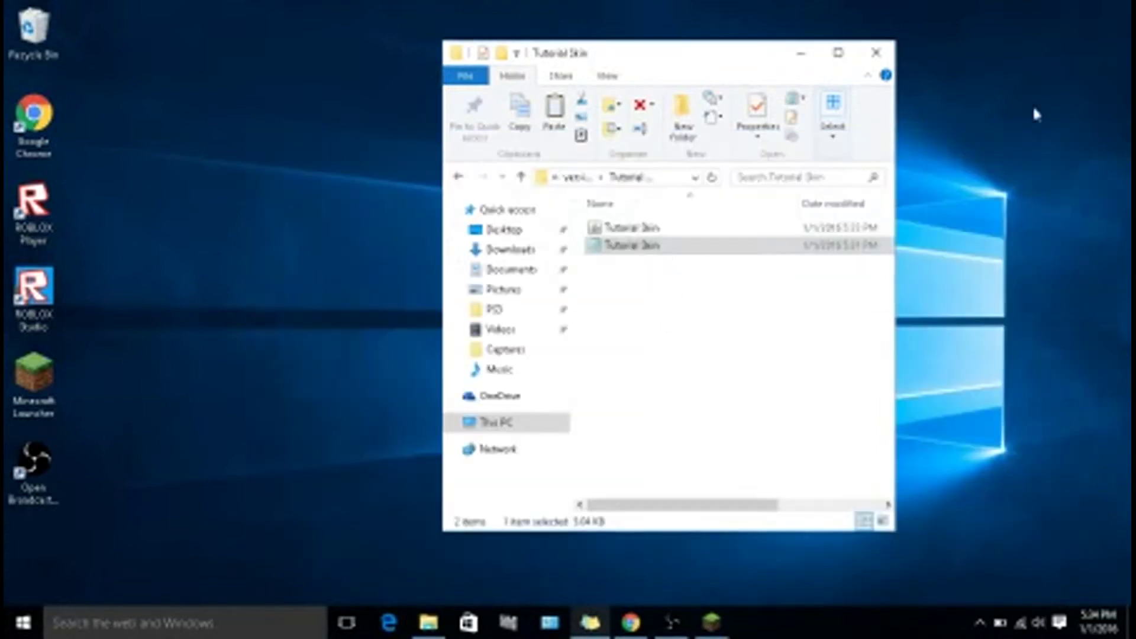
{"action": "left_click", "coordinate": [801, 53]}
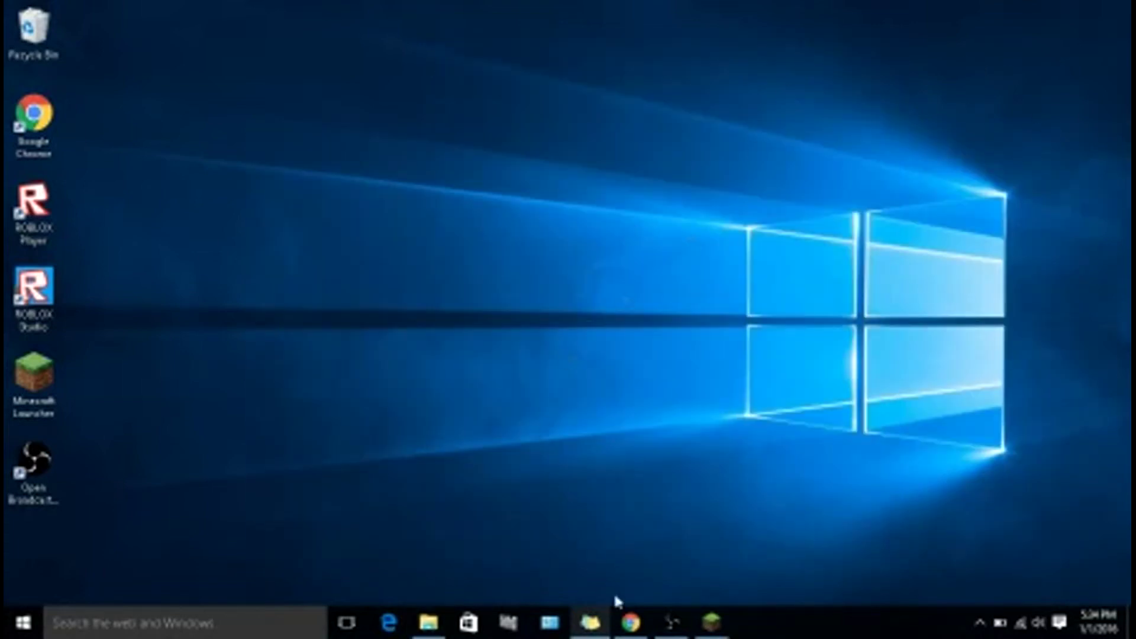
Step: Switch back to the Minecraft launcher and check whether its version list offers the renamed Tutorial Skin version
{"action": "left_click", "coordinate": [711, 621]}
{"action": "left_click", "coordinate": [344, 543]}
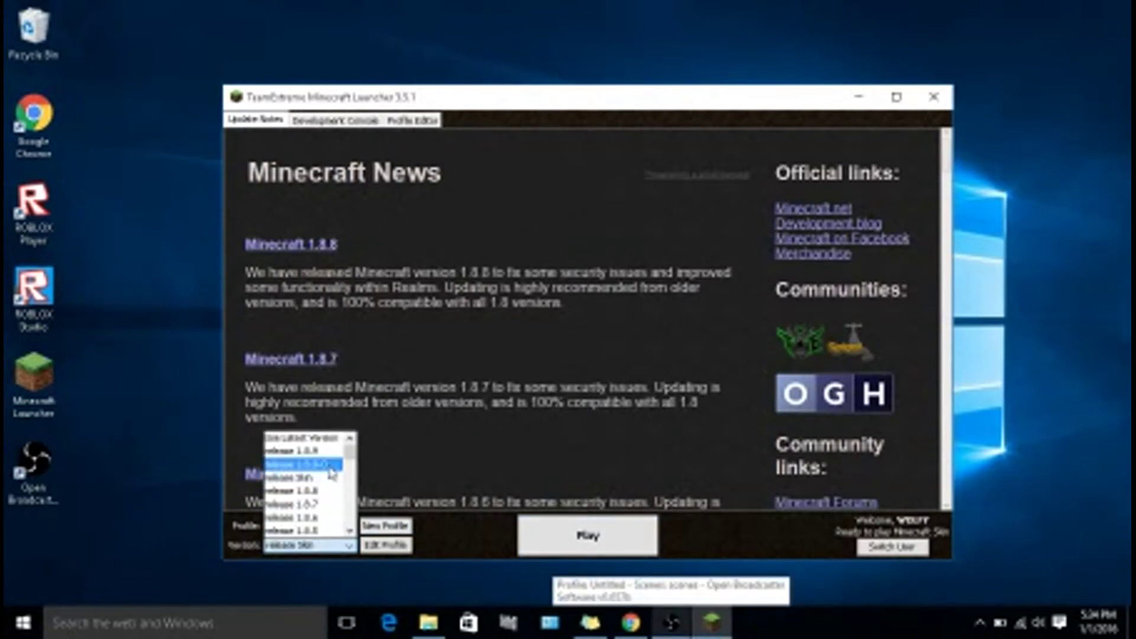
{"action": "scroll", "coordinate": [325, 479], "scroll_direction": "down", "scroll_amount": 2}
{"action": "scroll", "coordinate": [325, 480], "scroll_direction": "down", "scroll_amount": 7}
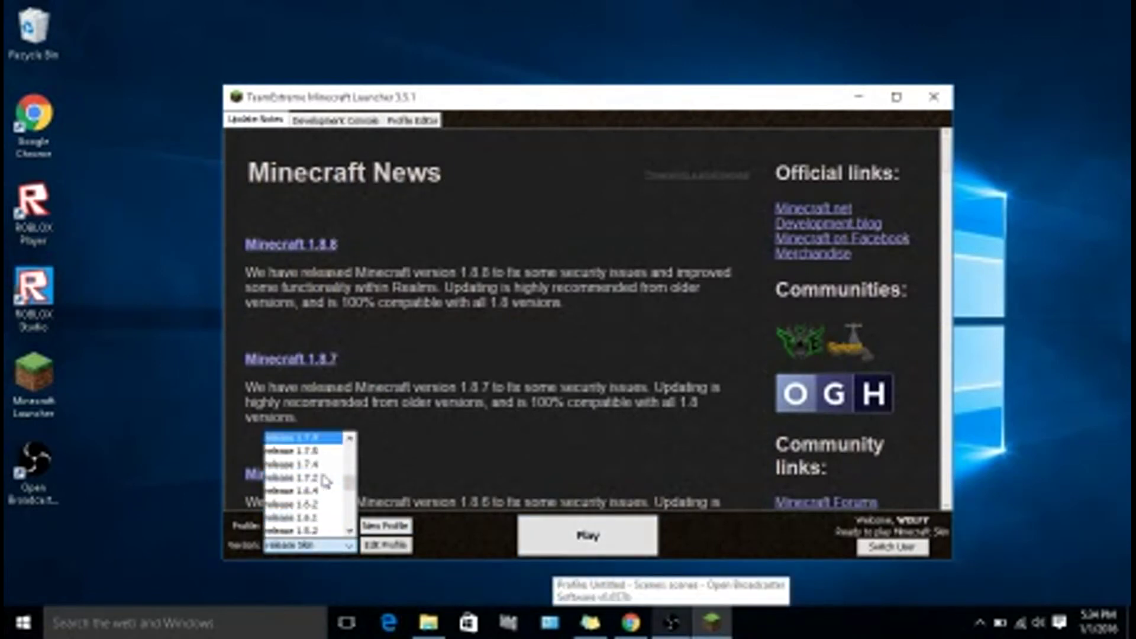
{"action": "scroll", "coordinate": [325, 480], "scroll_direction": "up", "scroll_amount": 10}
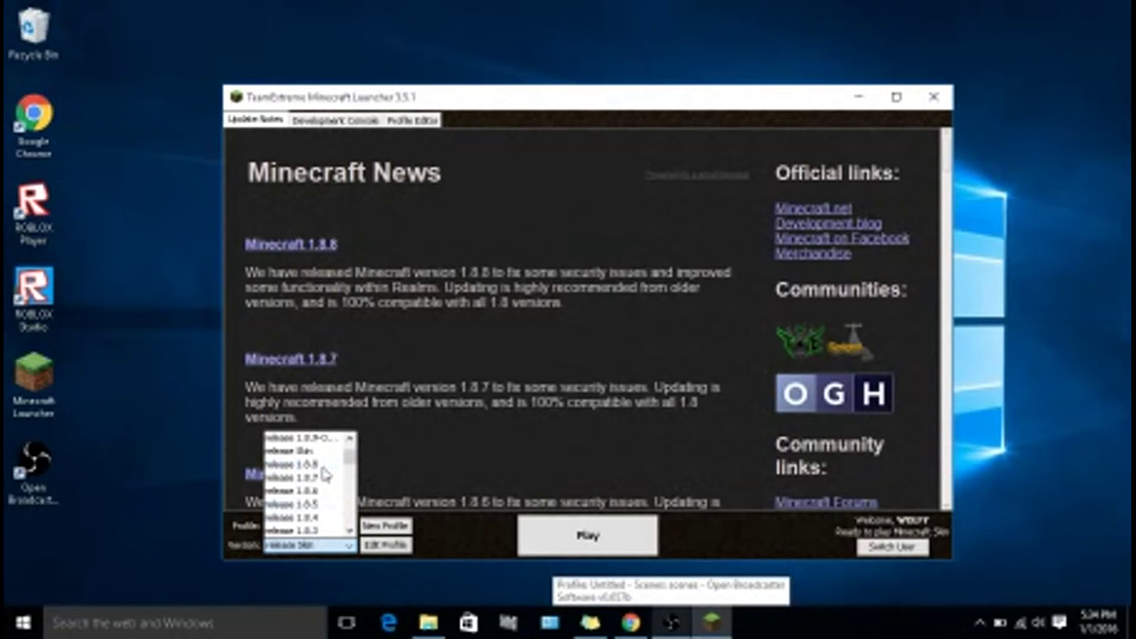
Step: Restart the Minecraft launcher and select the release Tutorial Skin version
{"action": "left_click", "coordinate": [933, 96]}
{"action": "double_click", "coordinate": [34, 374]}
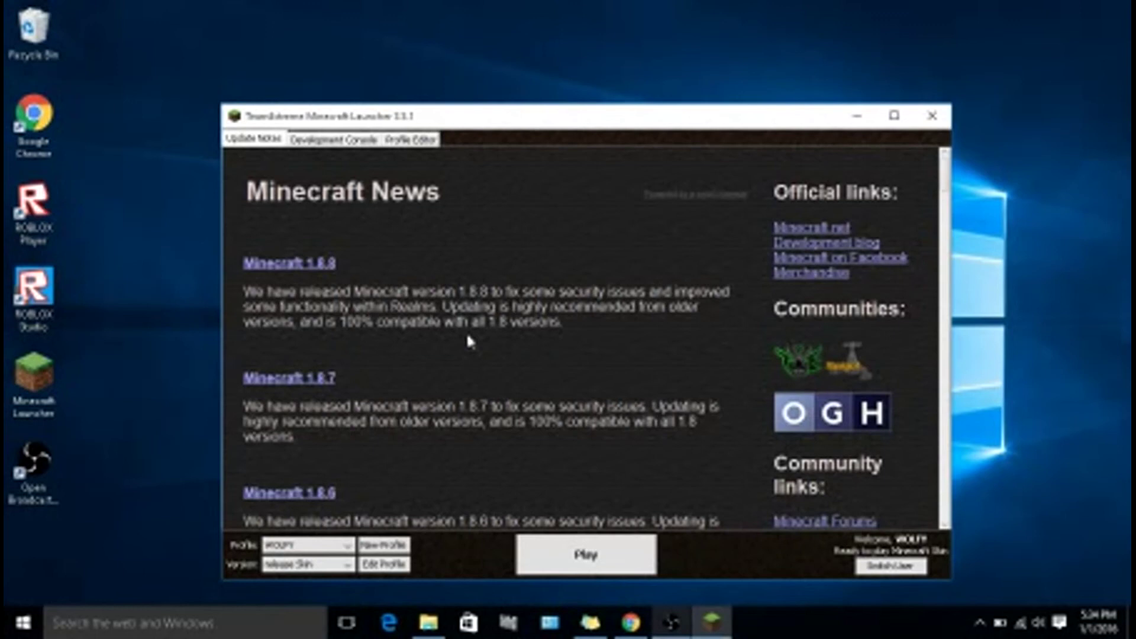
{"action": "left_click", "coordinate": [336, 567]}
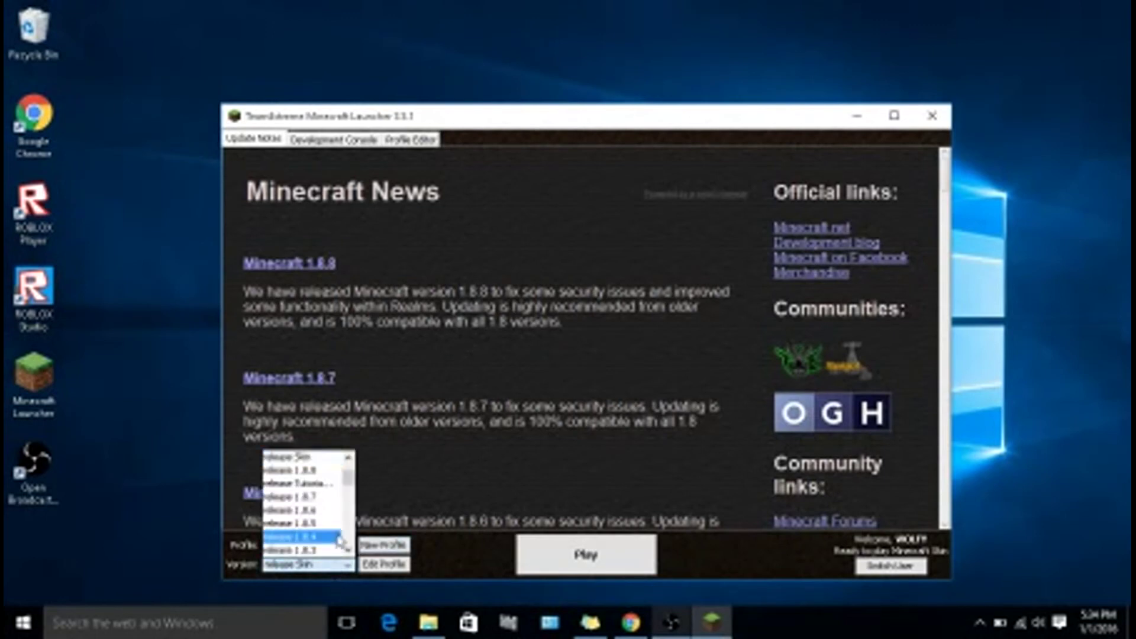
{"action": "left_click", "coordinate": [331, 484]}
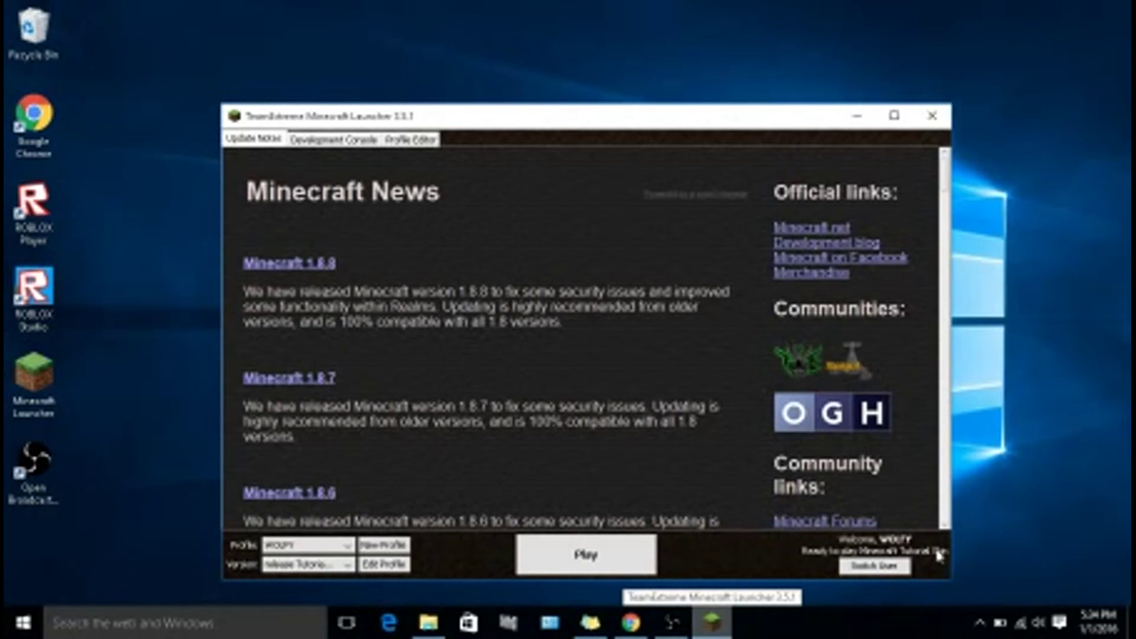
Step: Launch the game with the selected version and load the singleplayer world Random
{"action": "left_click", "coordinate": [594, 556]}
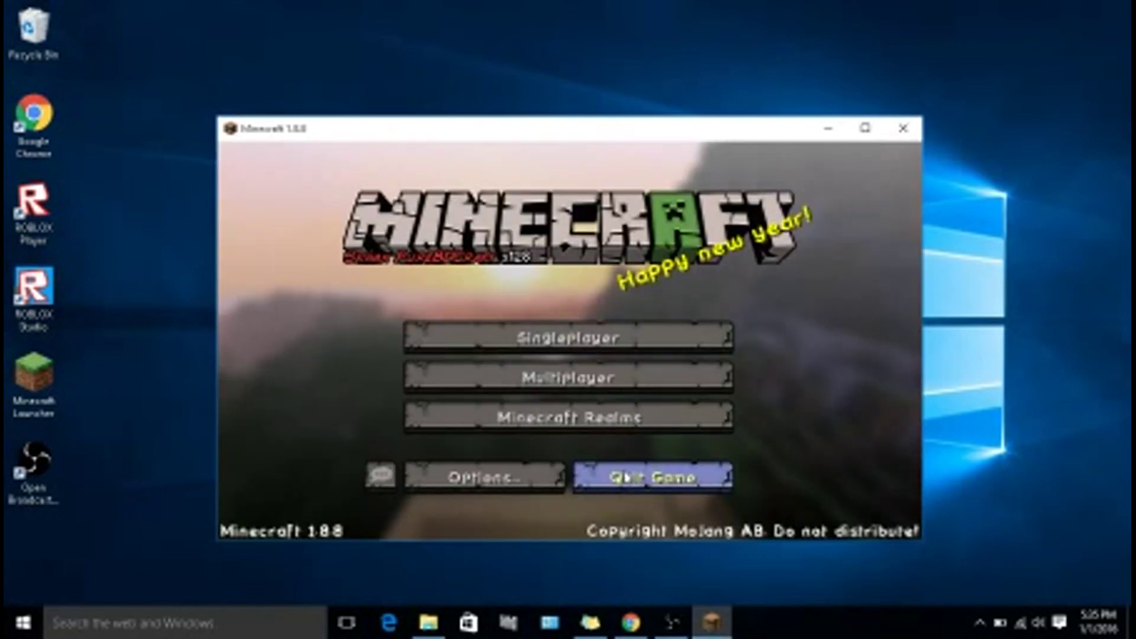
{"action": "left_click", "coordinate": [610, 340]}
{"action": "left_click", "coordinate": [394, 219]}
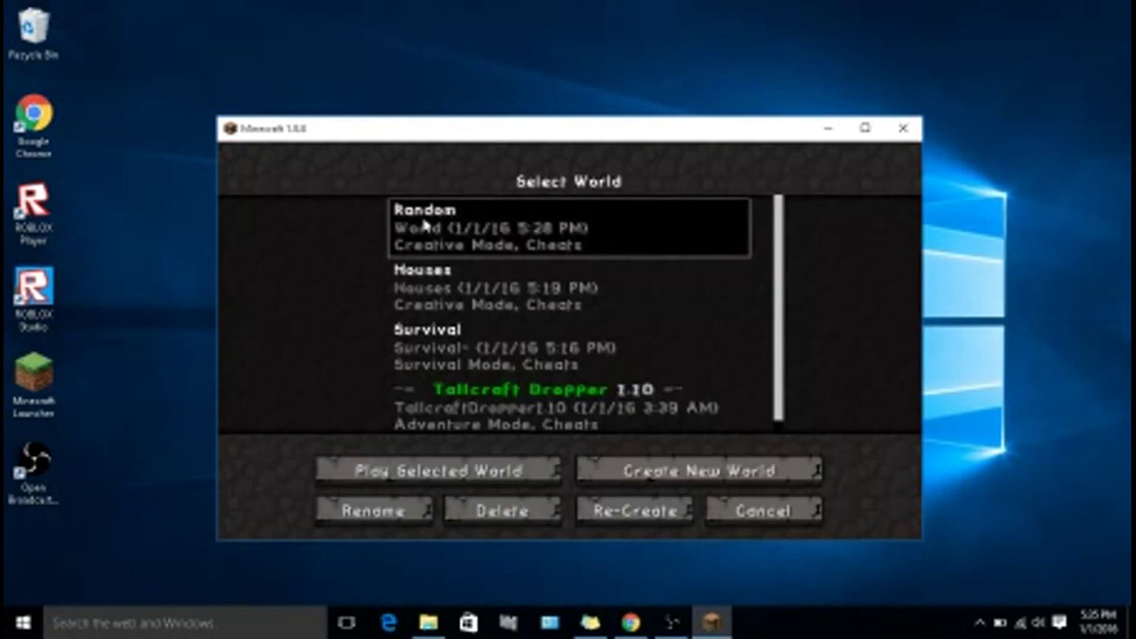
{"action": "left_click", "coordinate": [462, 472]}
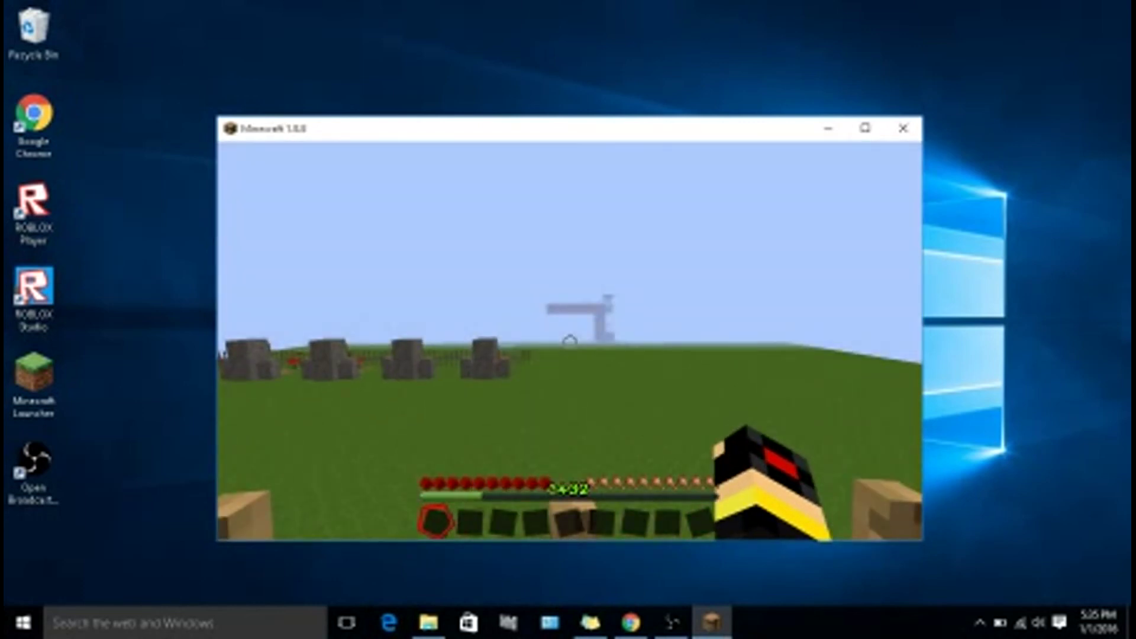
Step: Inspect the character's skin in the inventory and in the front-facing third-person view with the HUD hidden
{"action": "key", "text": "e"}
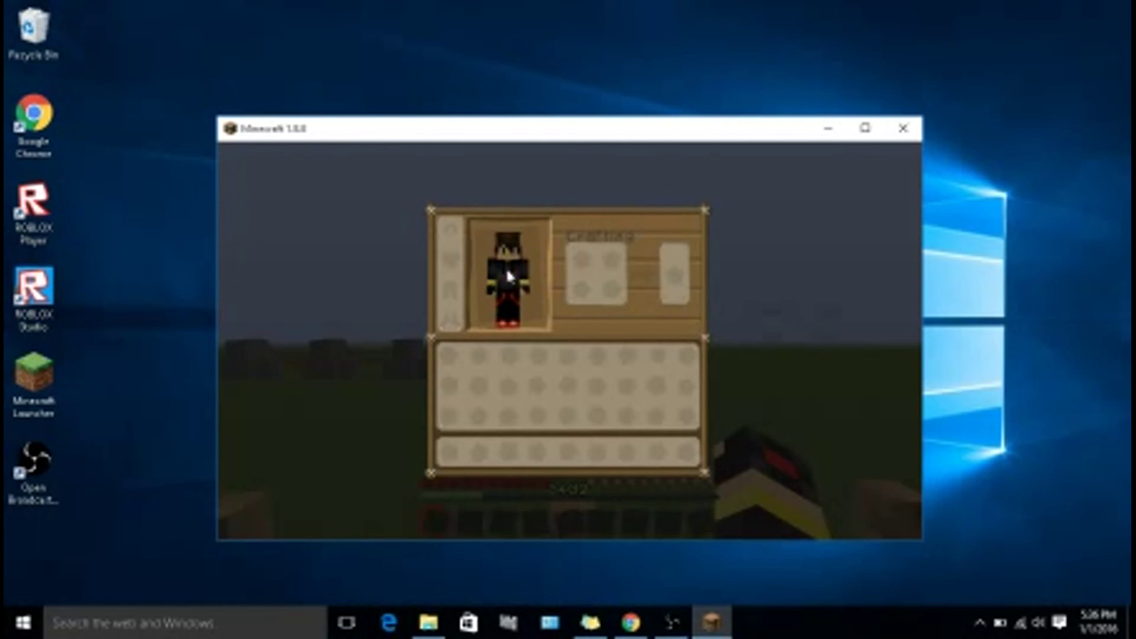
{"action": "key", "text": "e"}
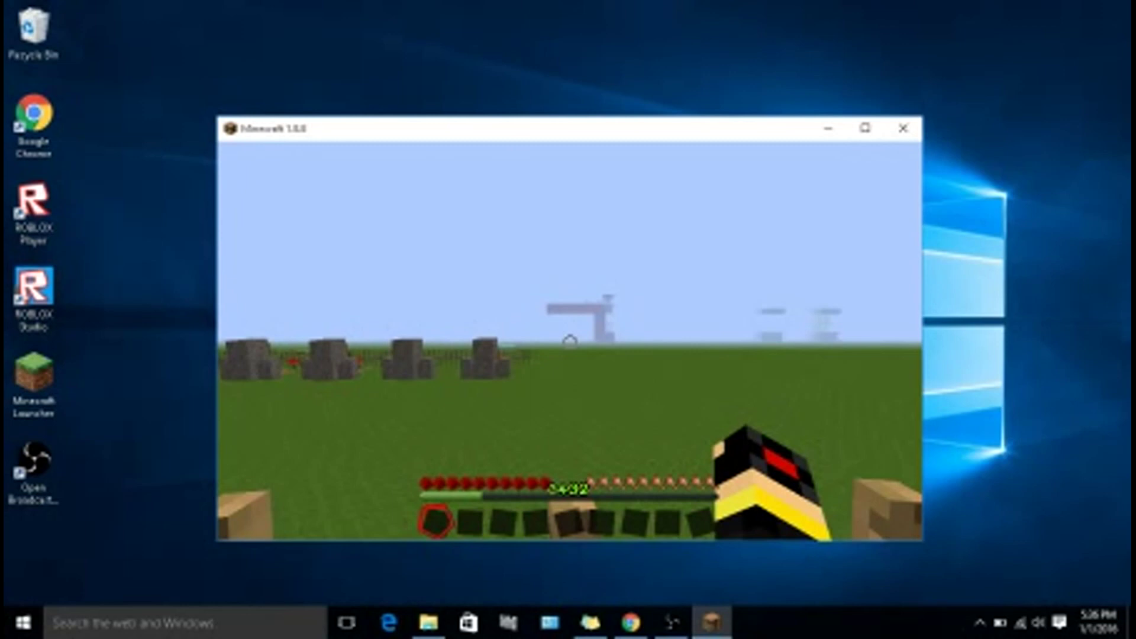
{"action": "key", "text": "F5"}
{"action": "key", "text": "F5"}
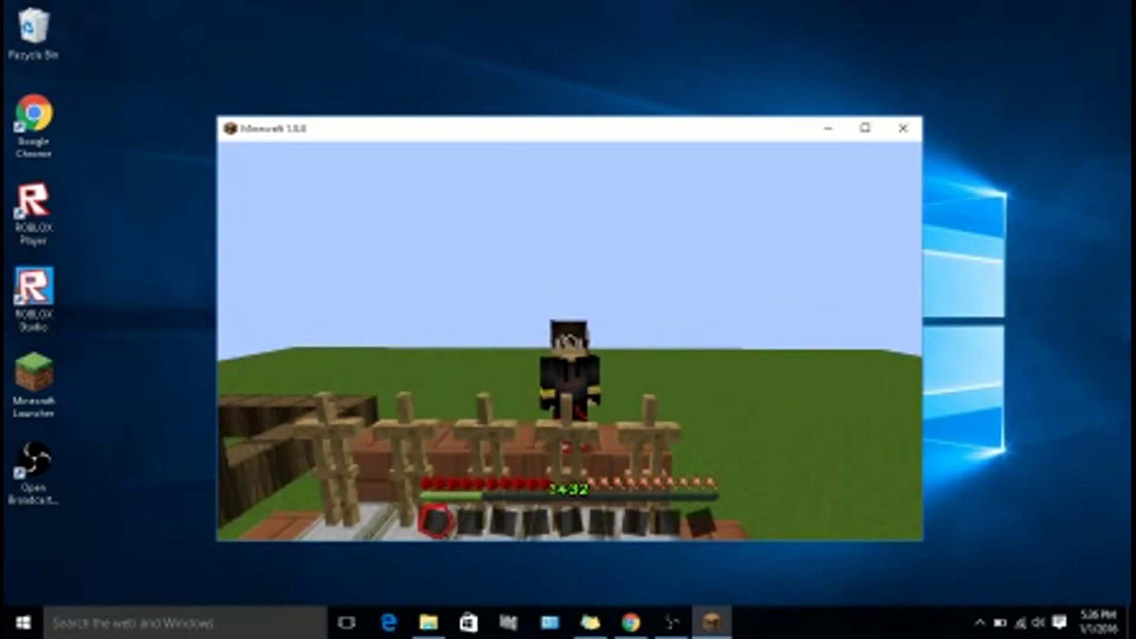
{"action": "key", "text": "F1"}
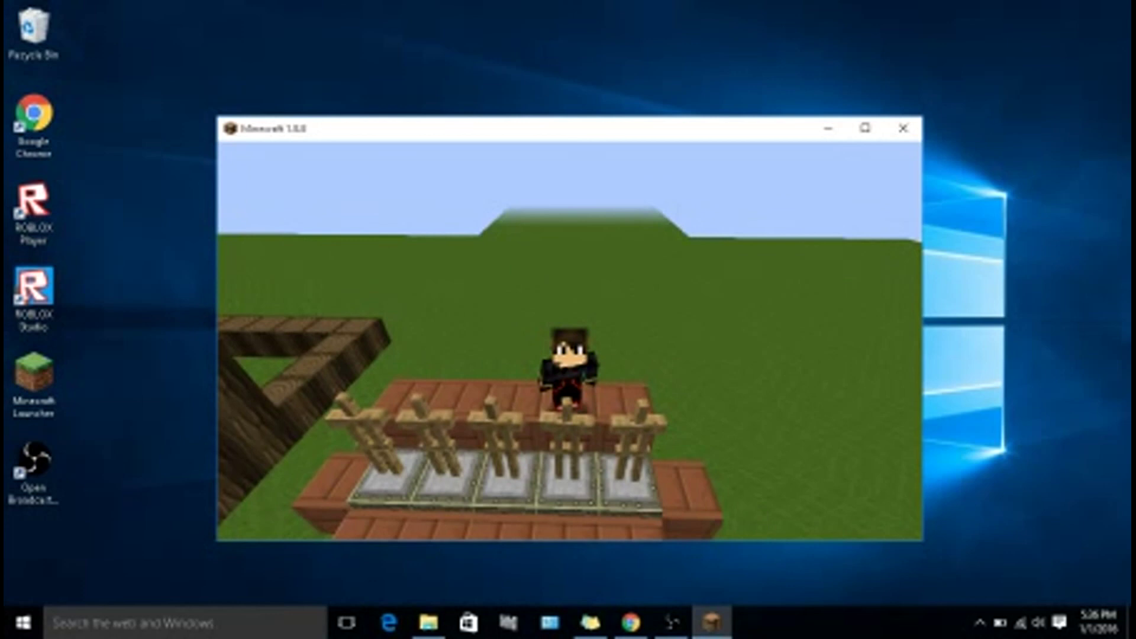